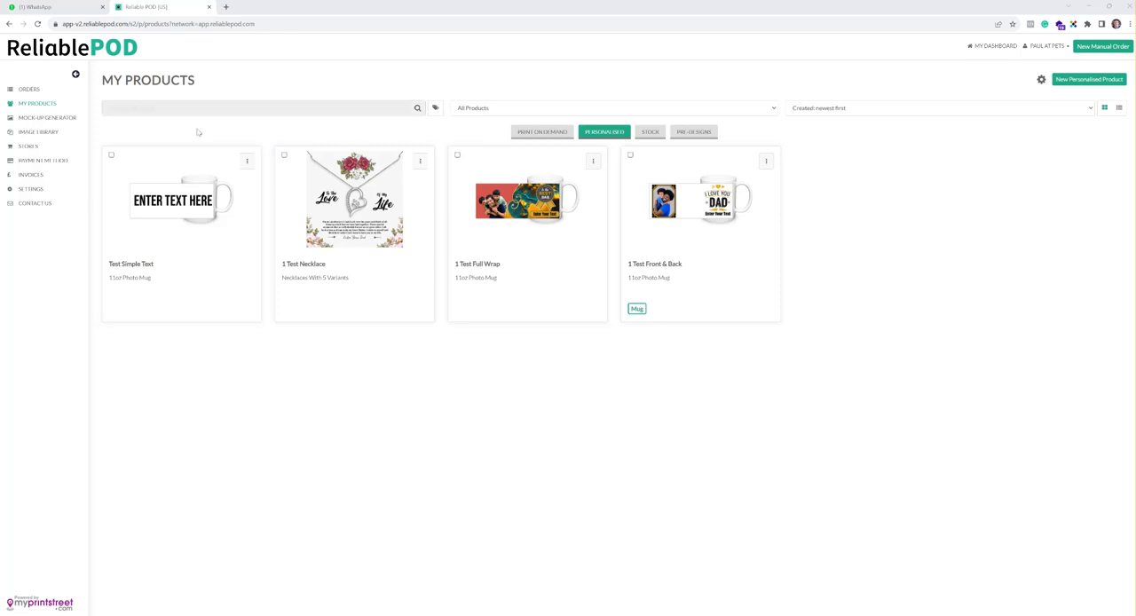
Step: Compare the Print On Demand and Personalised product lists
{"action": "left_click", "coordinate": [533, 133]}
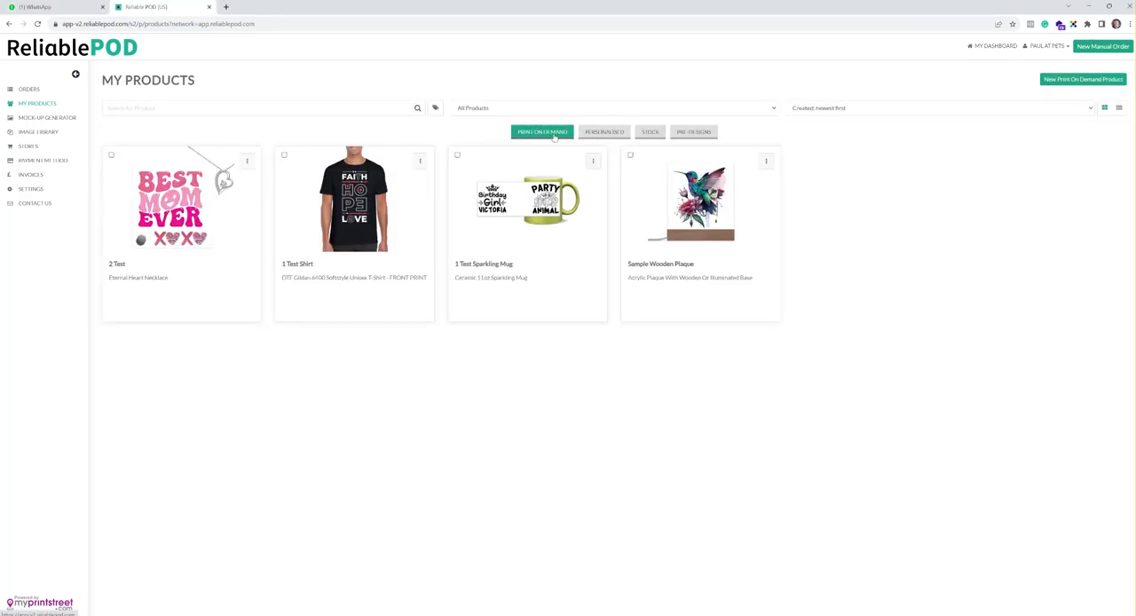
{"action": "left_click", "coordinate": [611, 134]}
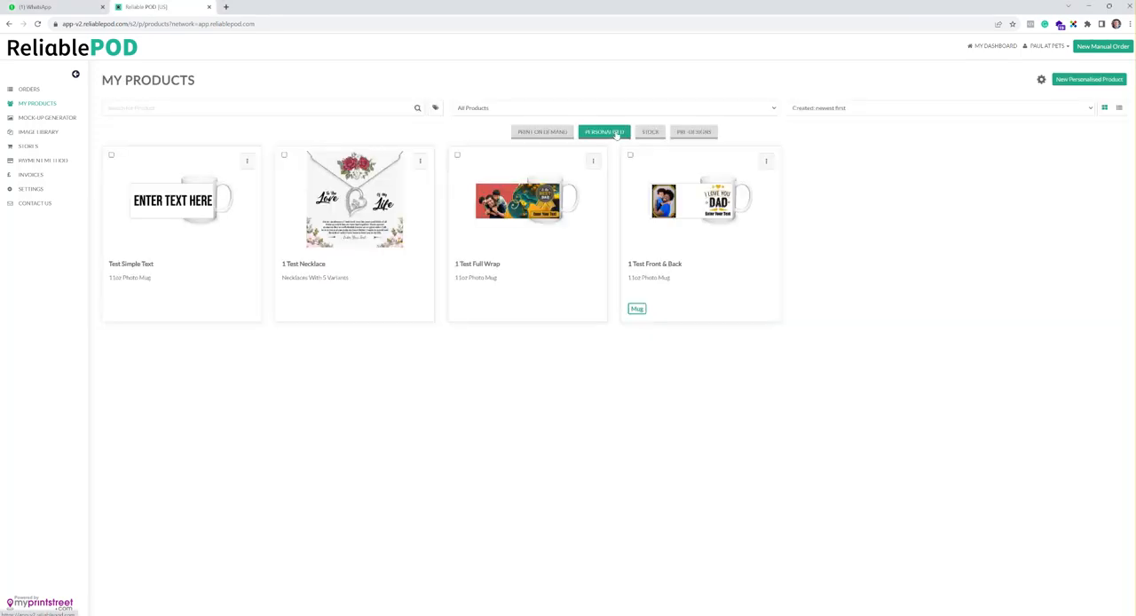
{"action": "left_click", "coordinate": [535, 131]}
Step: Create a new personalised product from the Tin of 12 Hand Made Chocolate Truffles and start designing it
{"action": "left_click", "coordinate": [1065, 82]}
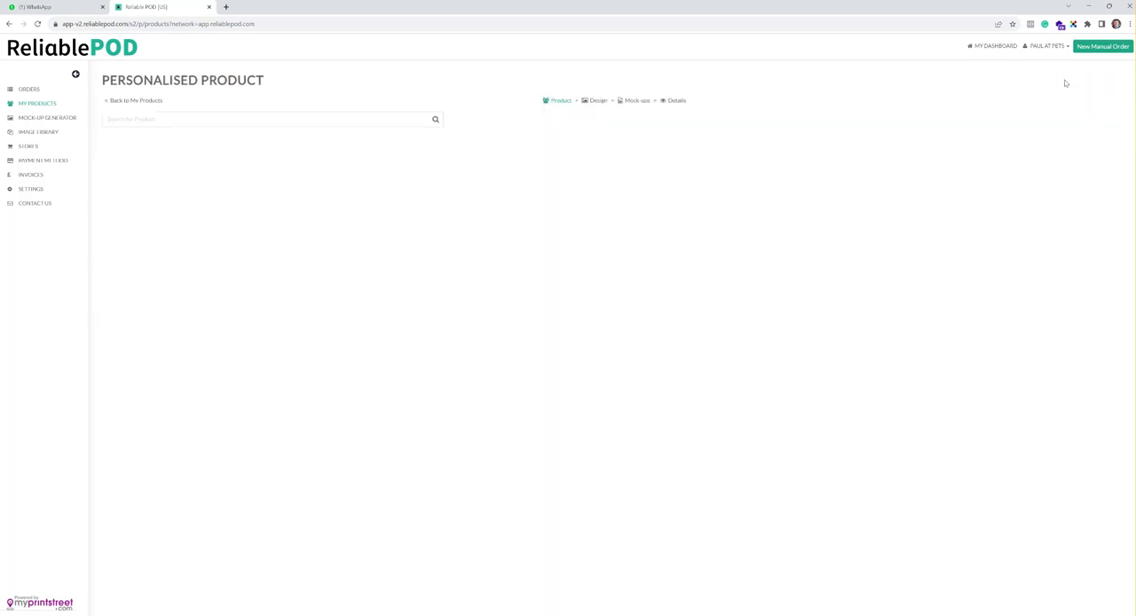
{"action": "left_click", "coordinate": [207, 227]}
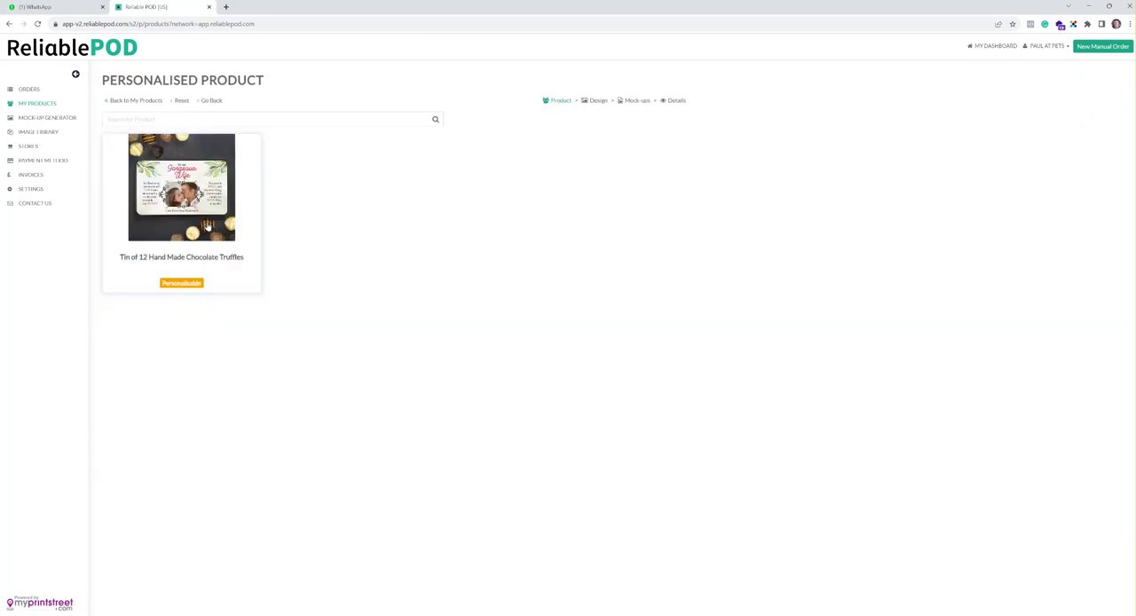
{"action": "left_click", "coordinate": [211, 207]}
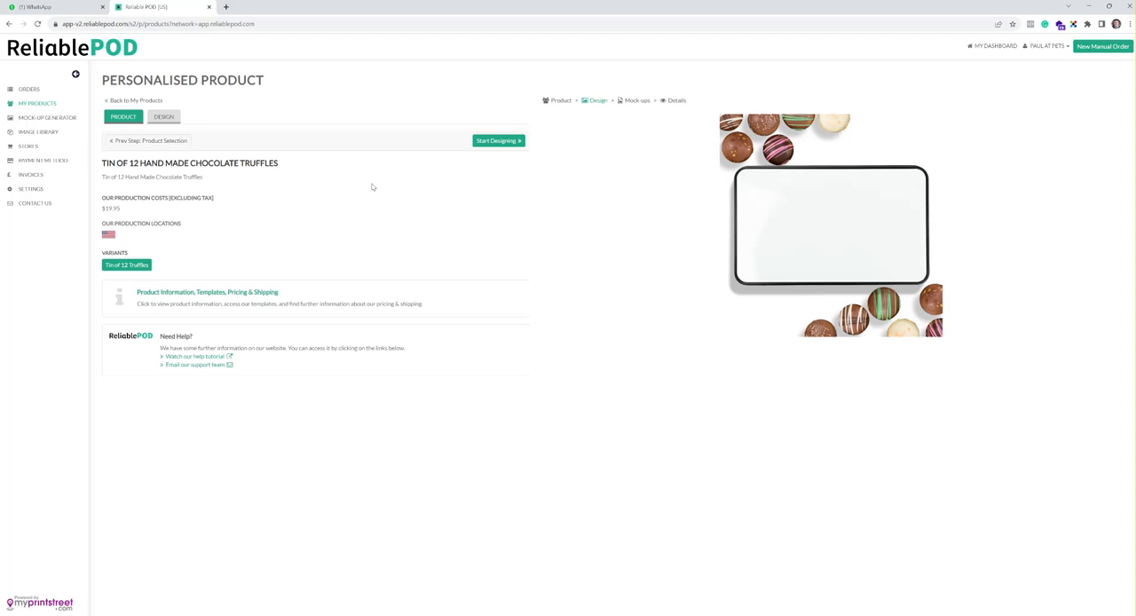
{"action": "left_click", "coordinate": [510, 142]}
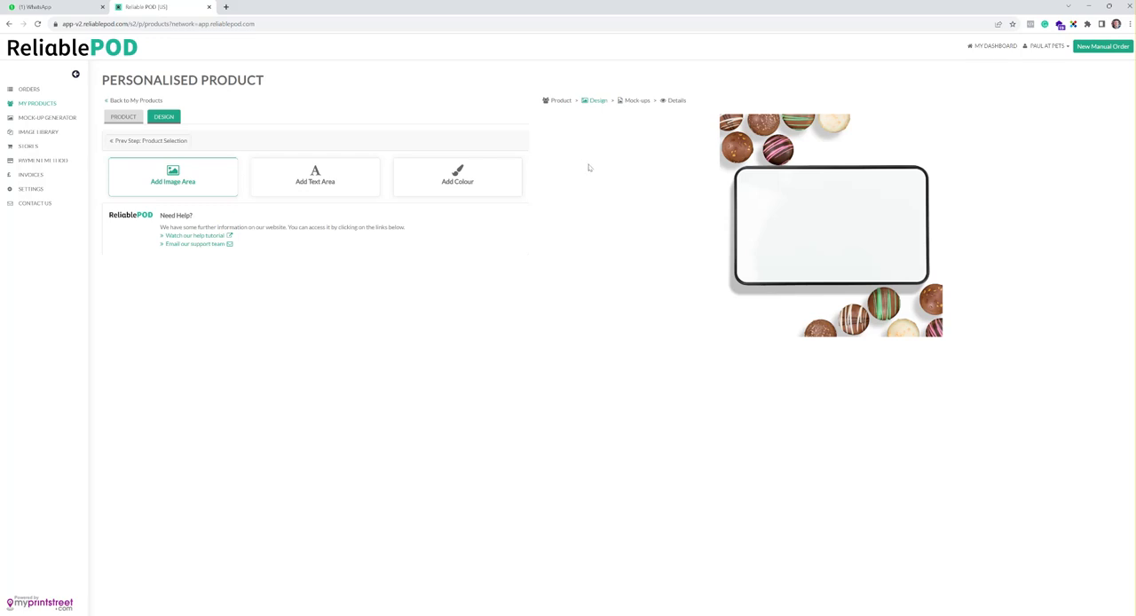
Step: Add an image area covering the tin lid and disable consumer image upload for it
{"action": "left_click", "coordinate": [213, 190]}
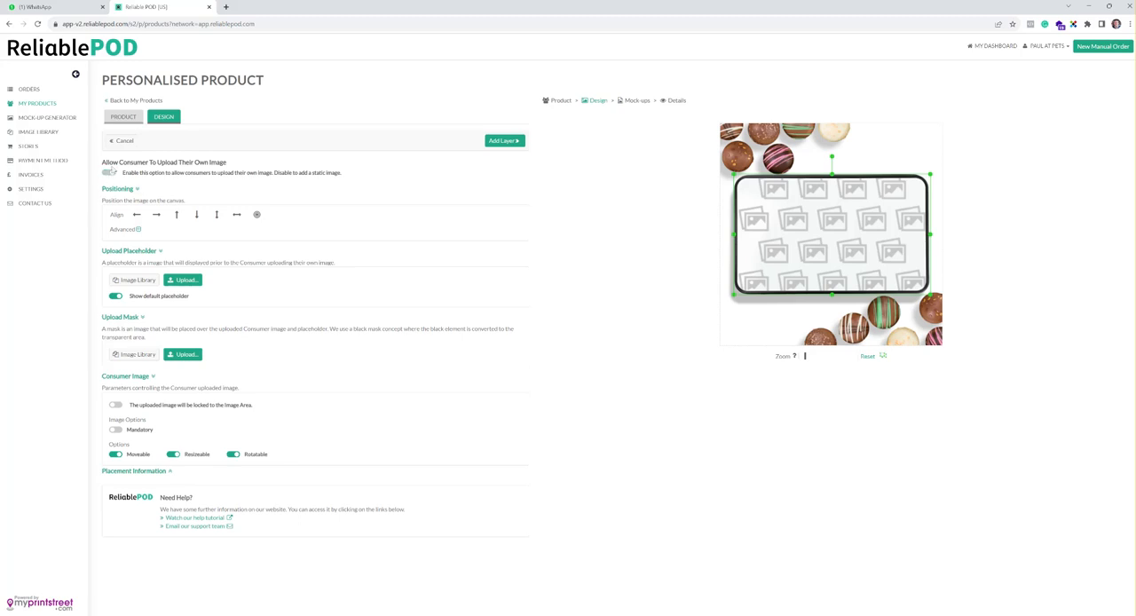
{"action": "left_click_drag", "start_coordinate": [103, 162], "coordinate": [229, 174]}
{"action": "left_click", "coordinate": [223, 174]}
{"action": "left_click", "coordinate": [109, 173]}
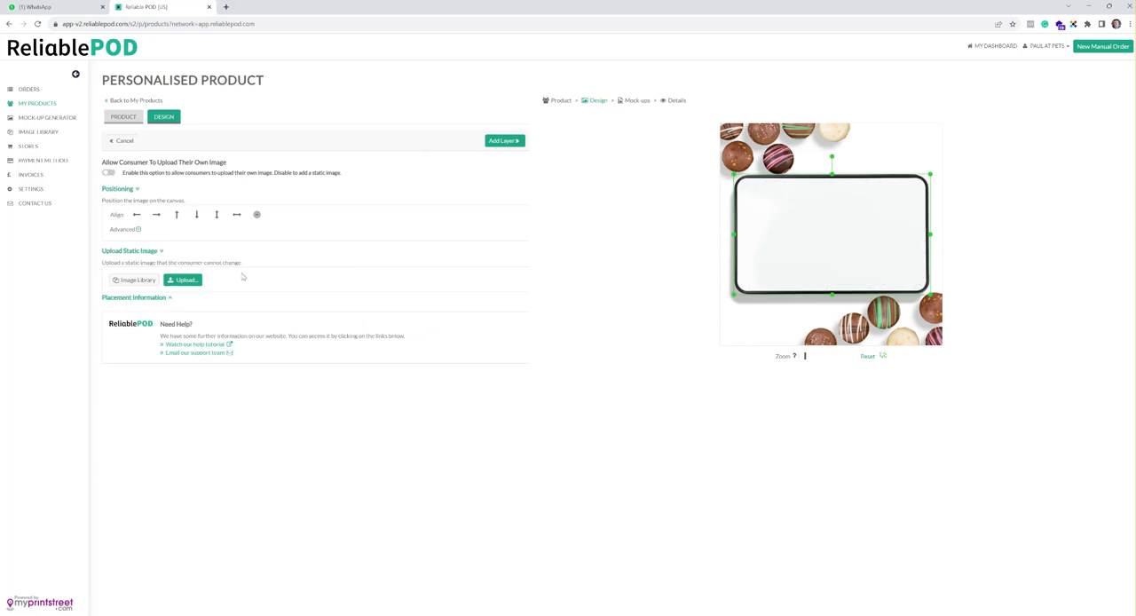
Step: Upload the Test 1 design as the static image and add it as a locked layer
{"action": "left_click", "coordinate": [183, 282]}
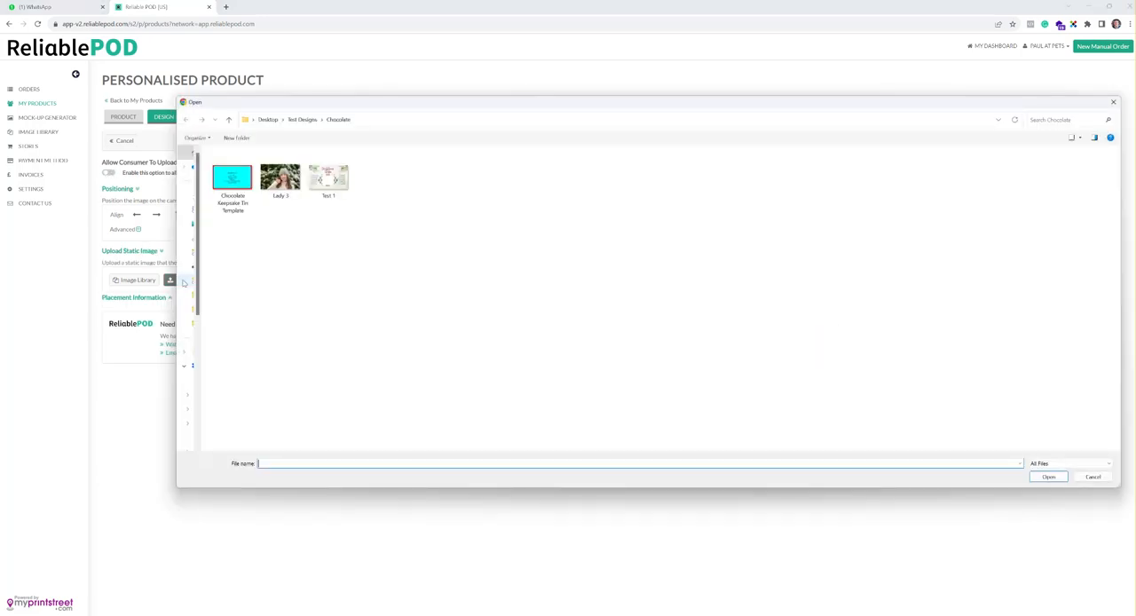
{"action": "left_click", "coordinate": [328, 177]}
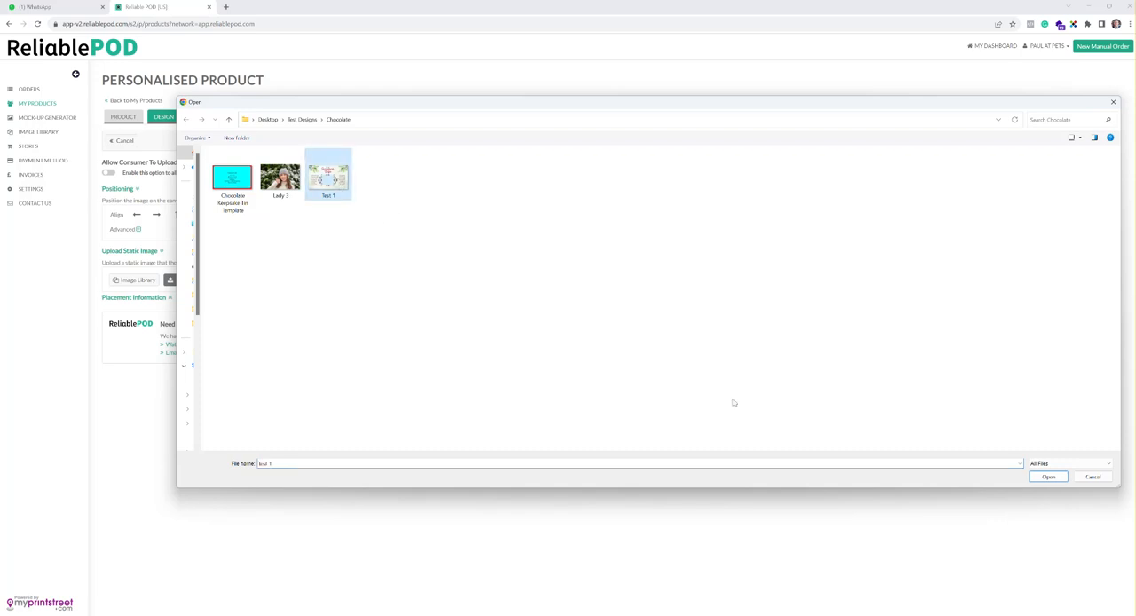
{"action": "left_click", "coordinate": [1047, 477]}
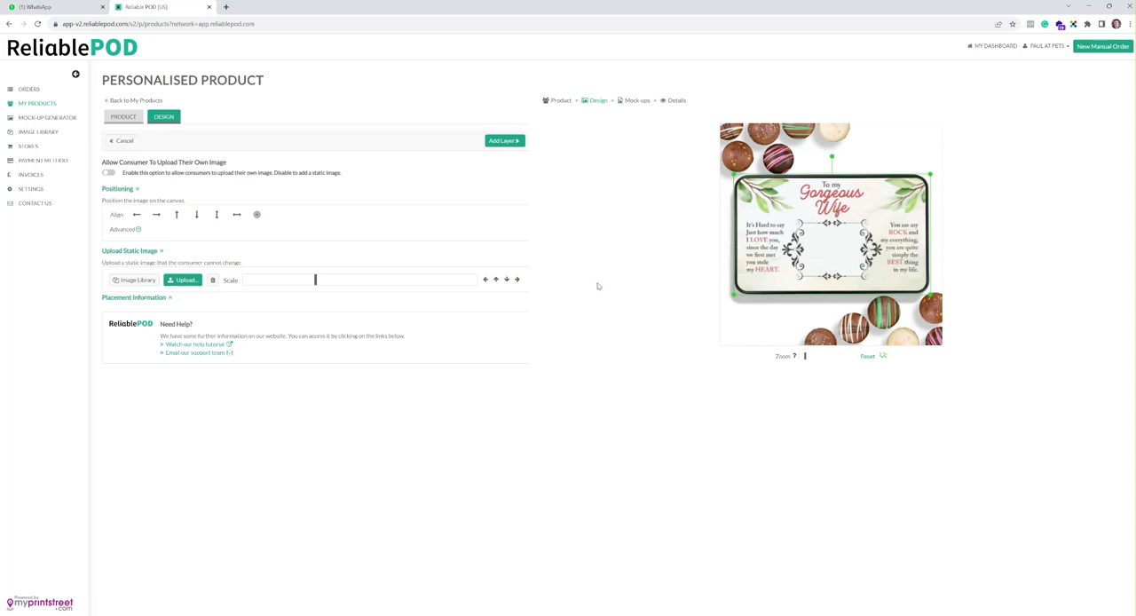
{"action": "left_click", "coordinate": [503, 141]}
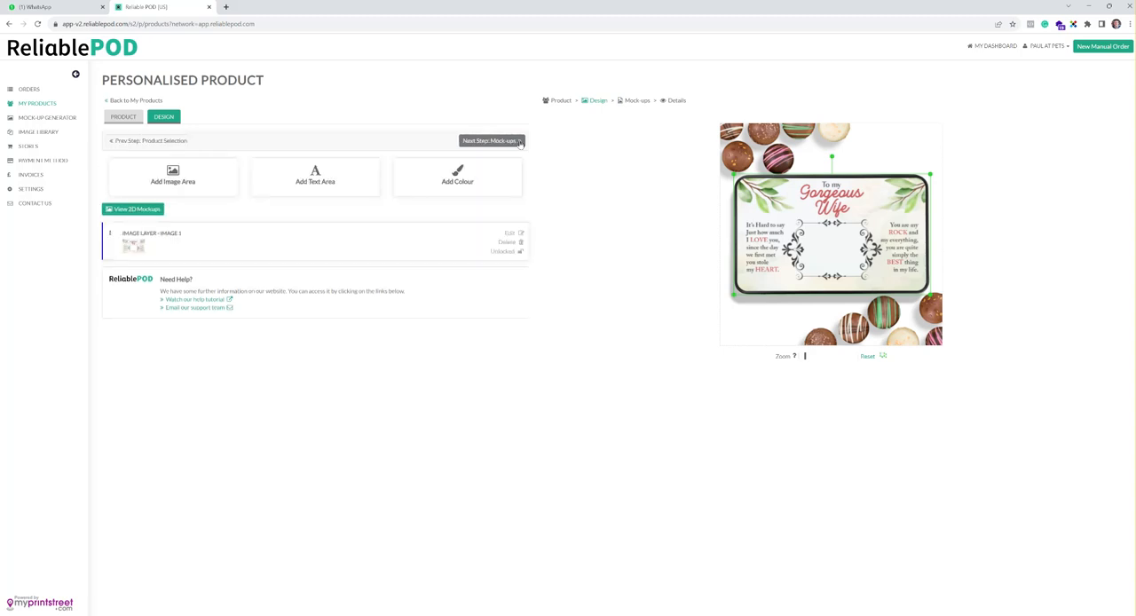
{"action": "left_click", "coordinate": [522, 252]}
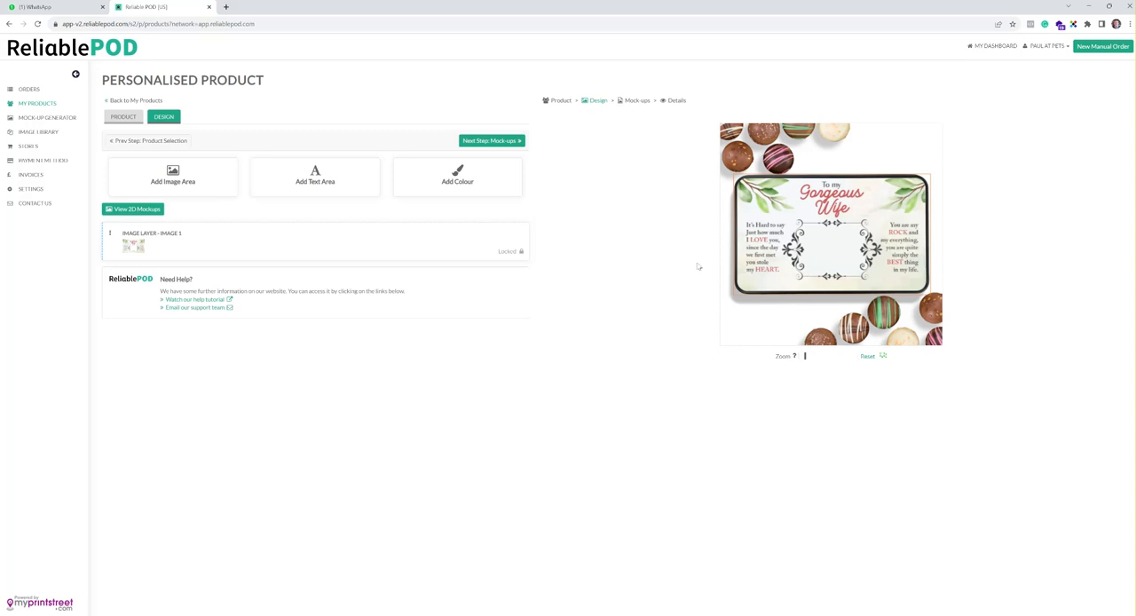
Step: Add a second image area that allows consumer uploads and resize it to fit the ornate frame at the tin's centre
{"action": "left_click", "coordinate": [206, 190]}
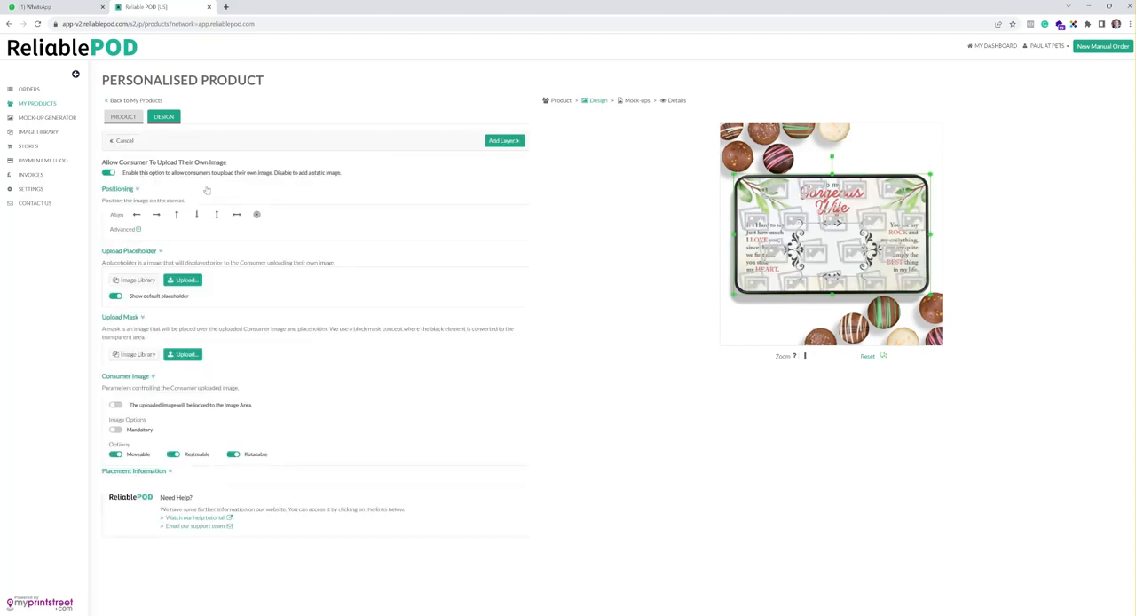
{"action": "left_click", "coordinate": [109, 173]}
{"action": "left_click", "coordinate": [111, 174]}
{"action": "left_click_drag", "start_coordinate": [930, 174], "coordinate": [879, 219]}
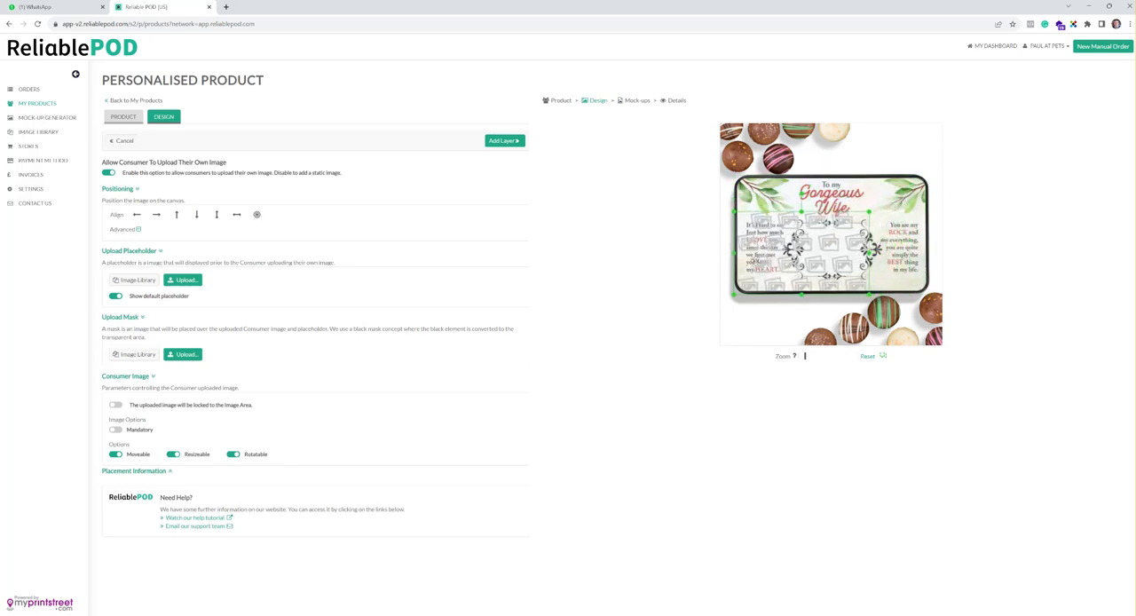
{"action": "left_click_drag", "start_coordinate": [735, 255], "coordinate": [797, 254]}
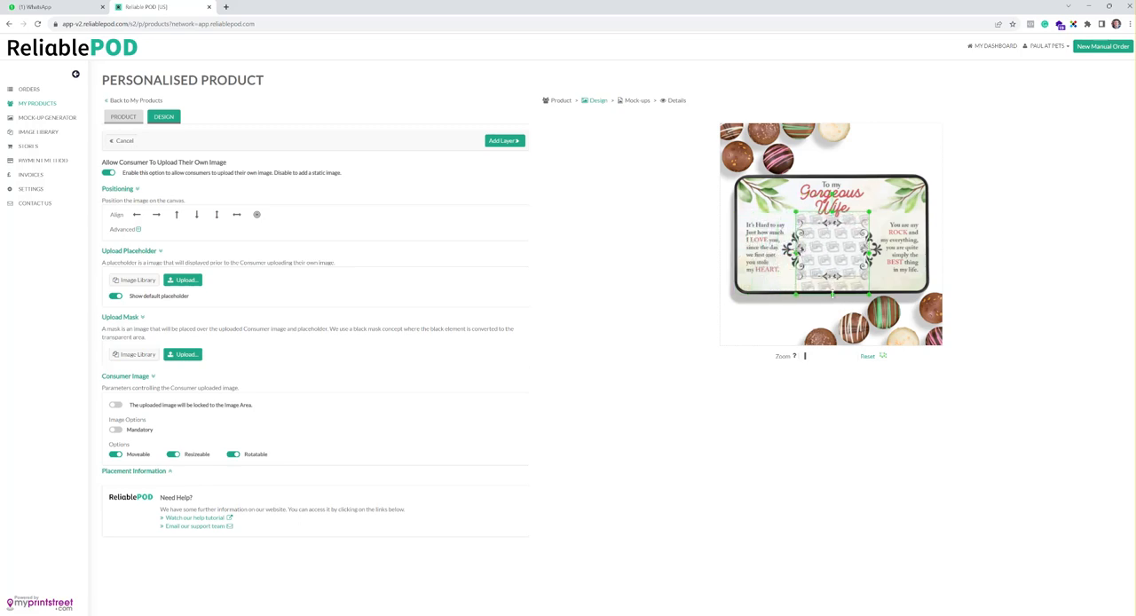
{"action": "left_click_drag", "start_coordinate": [833, 294], "coordinate": [833, 279]}
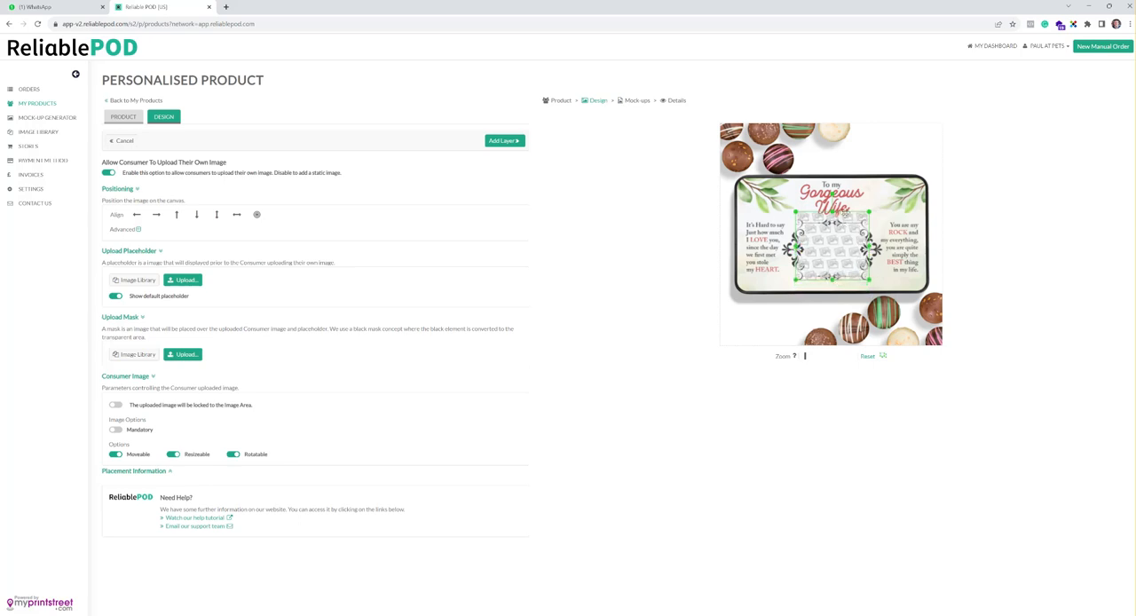
{"action": "left_click_drag", "start_coordinate": [833, 211], "coordinate": [832, 218]}
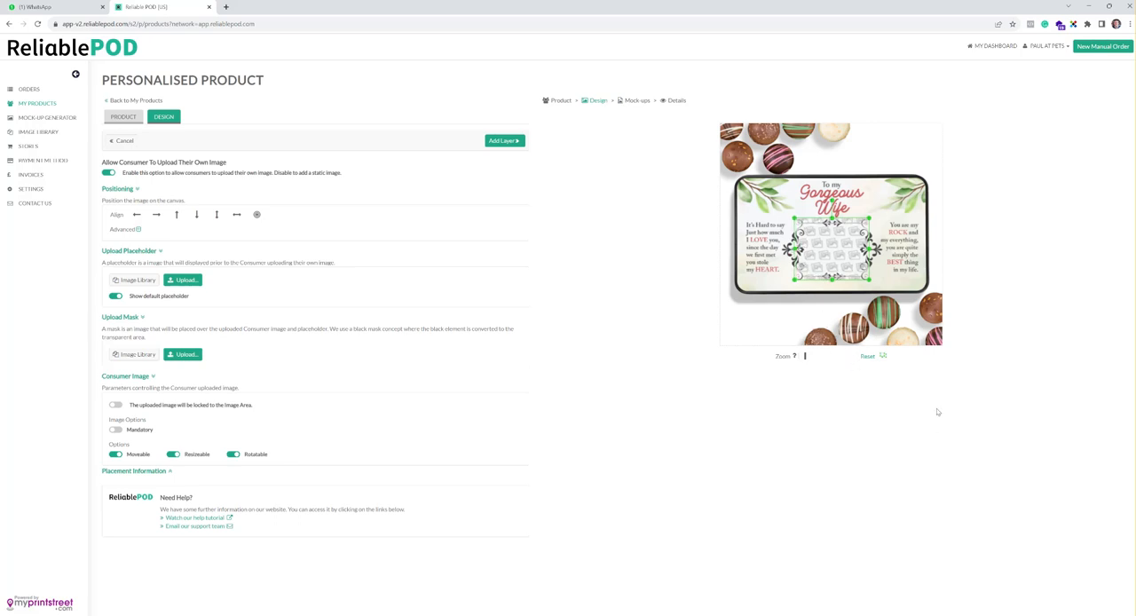
Step: Try black and white for the selection handles, finally setting their colour to red
{"action": "left_click", "coordinate": [884, 360]}
{"action": "left_click", "coordinate": [899, 366]}
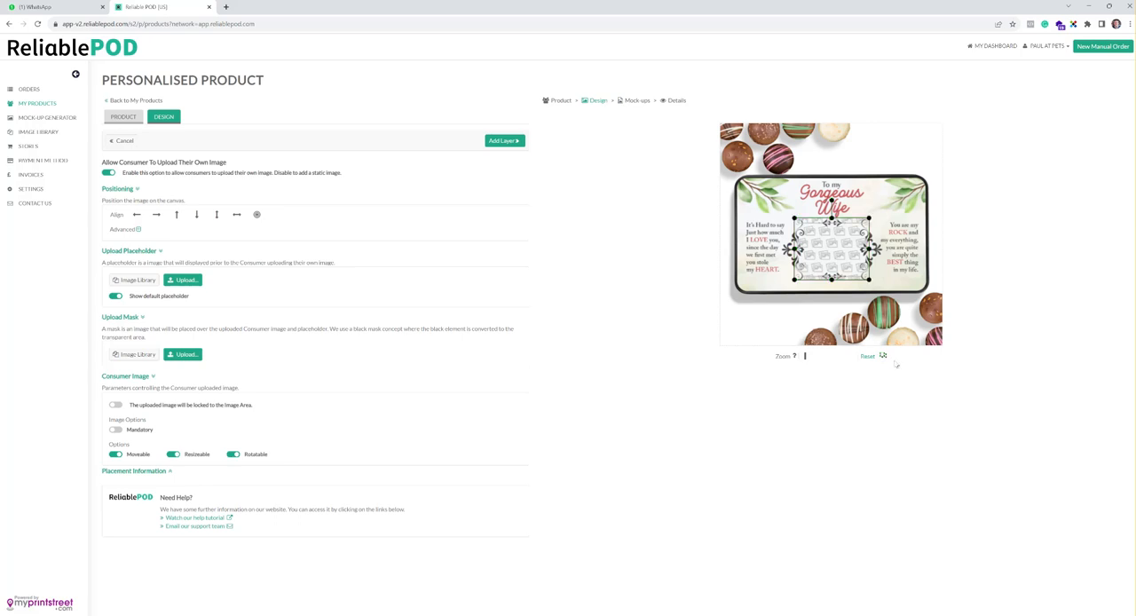
{"action": "left_click", "coordinate": [884, 357]}
{"action": "left_click", "coordinate": [907, 368]}
{"action": "left_click", "coordinate": [884, 356]}
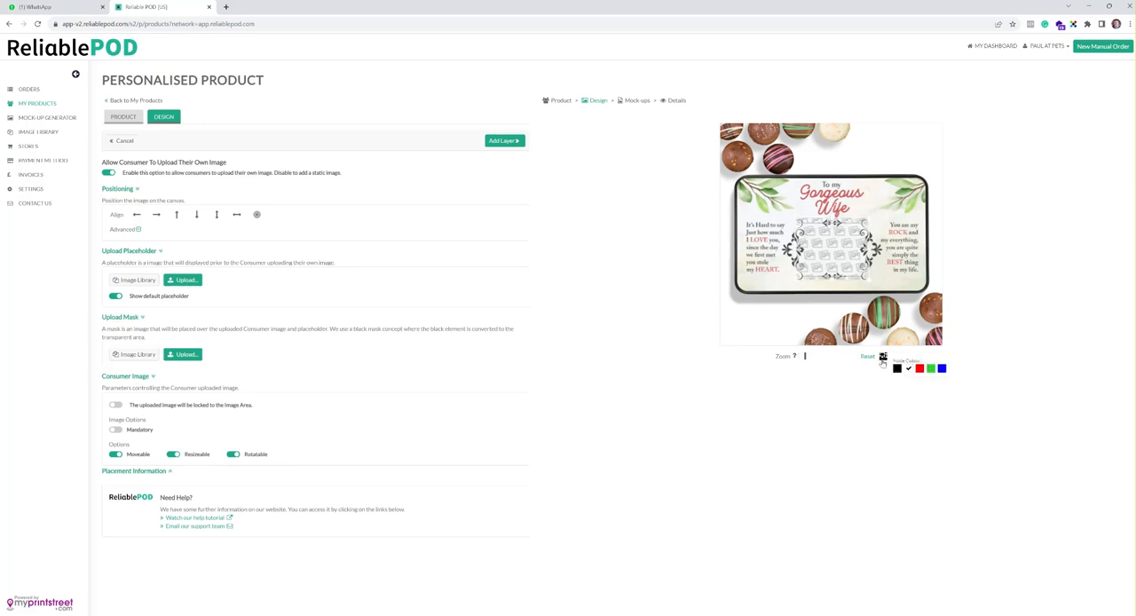
{"action": "left_click", "coordinate": [918, 370]}
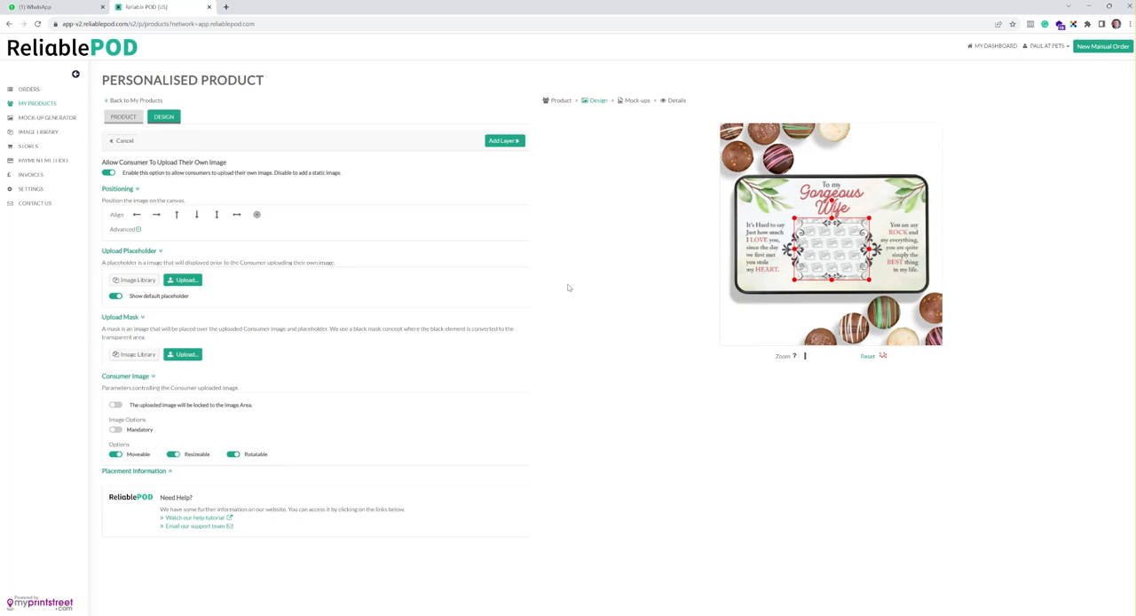
Step: Upload Lady 3 as the consumer image placeholder and add the image layer
{"action": "left_click", "coordinate": [188, 281]}
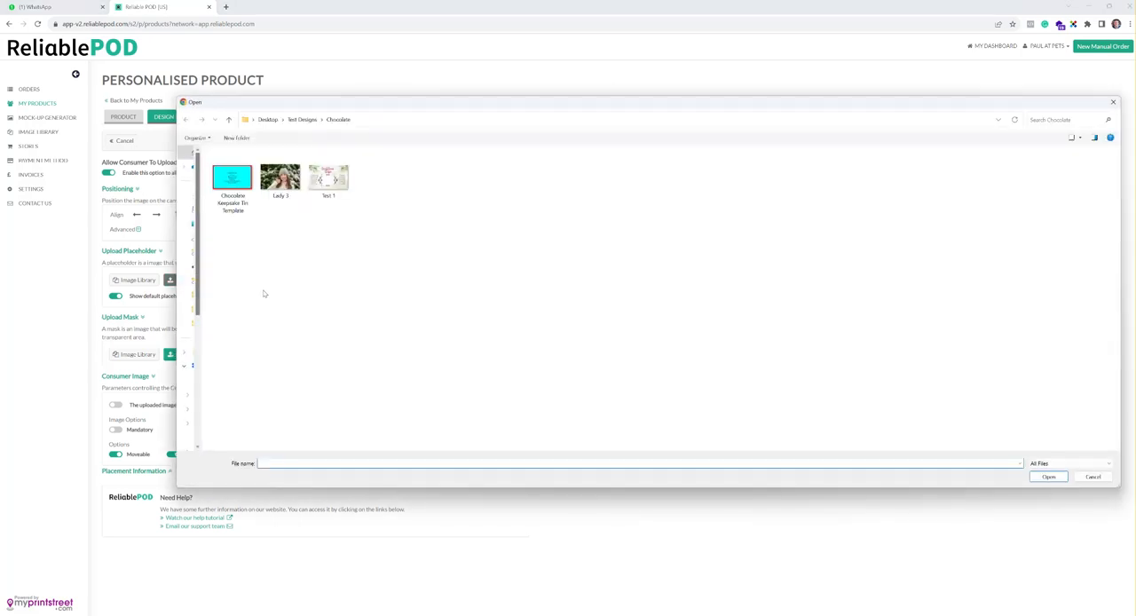
{"action": "left_click", "coordinate": [282, 182]}
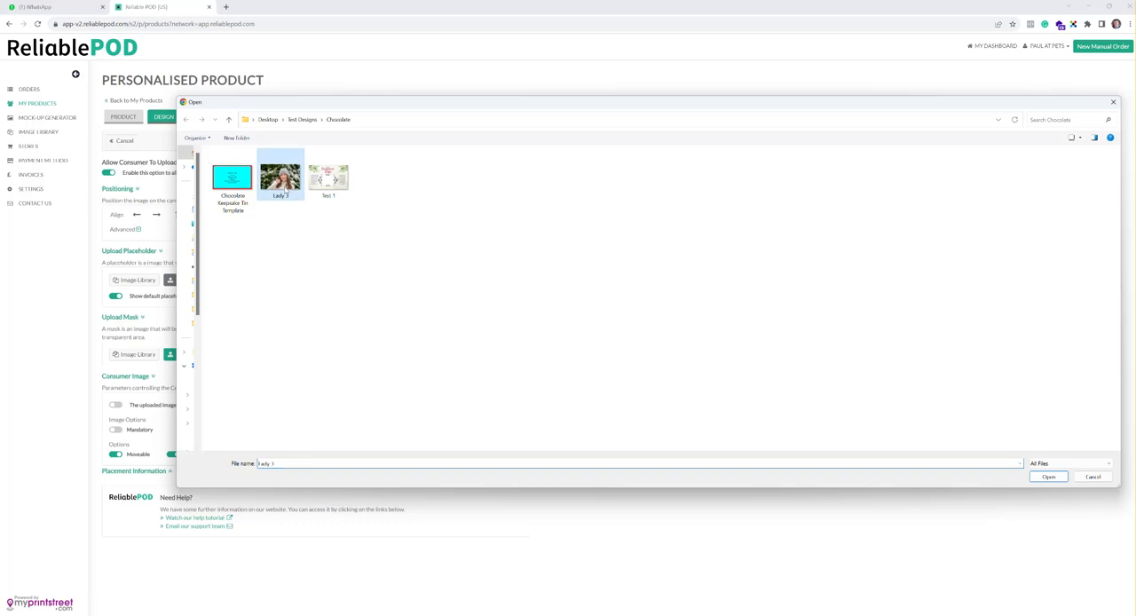
{"action": "left_click", "coordinate": [1061, 477]}
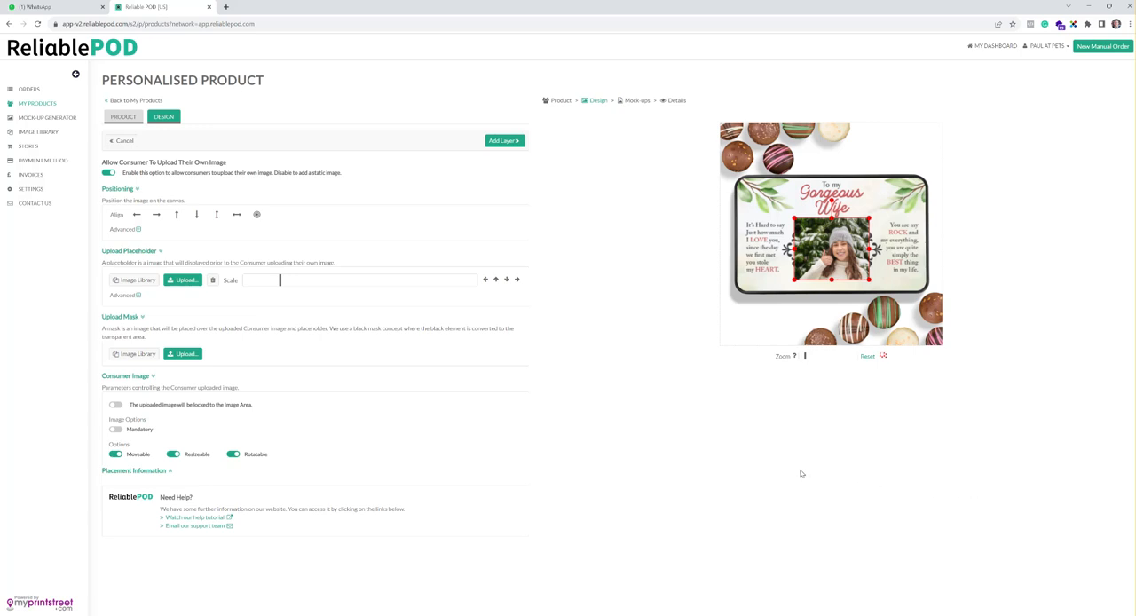
{"action": "left_click", "coordinate": [519, 143]}
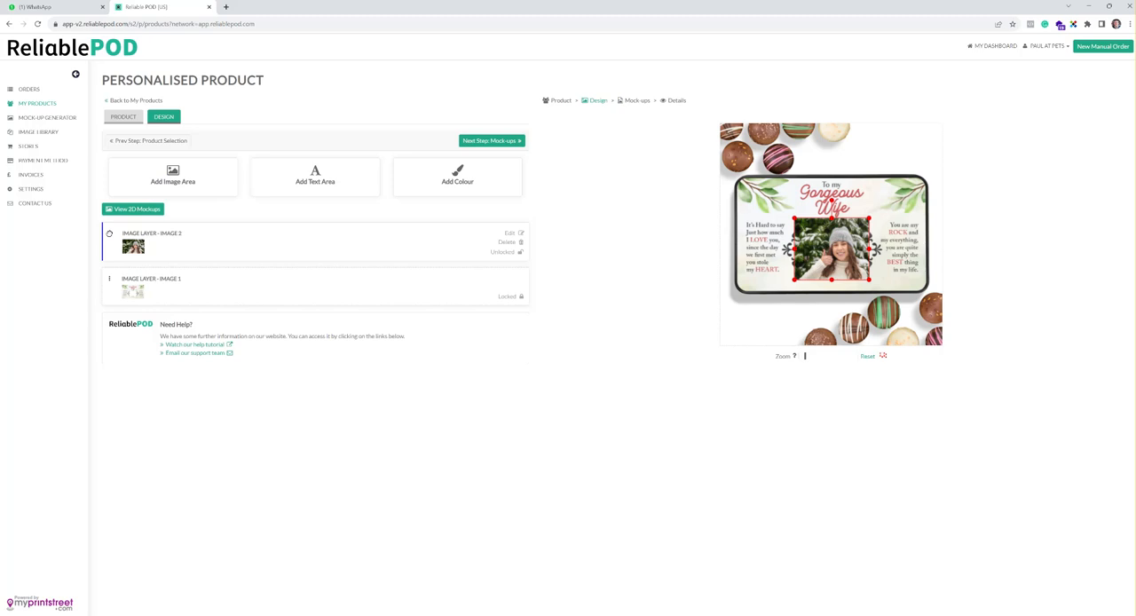
Step: Place the photo layer beneath the Test 1 design layer and nudge its placeholder photo to the left within the frame
{"action": "left_click_drag", "start_coordinate": [109, 233], "coordinate": [104, 295]}
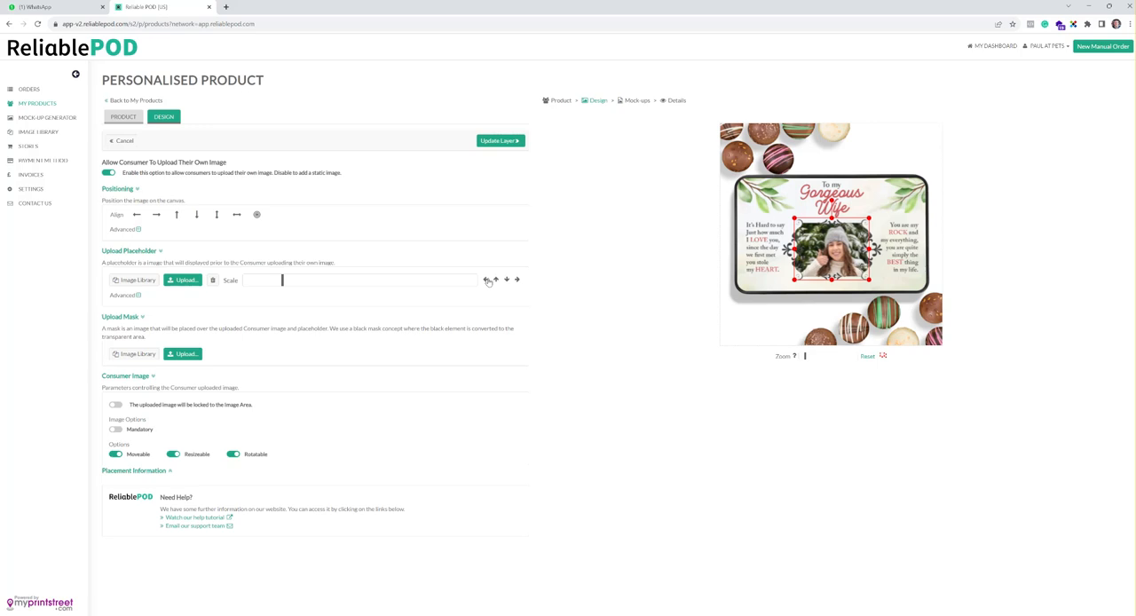
{"action": "left_click", "coordinate": [488, 281]}
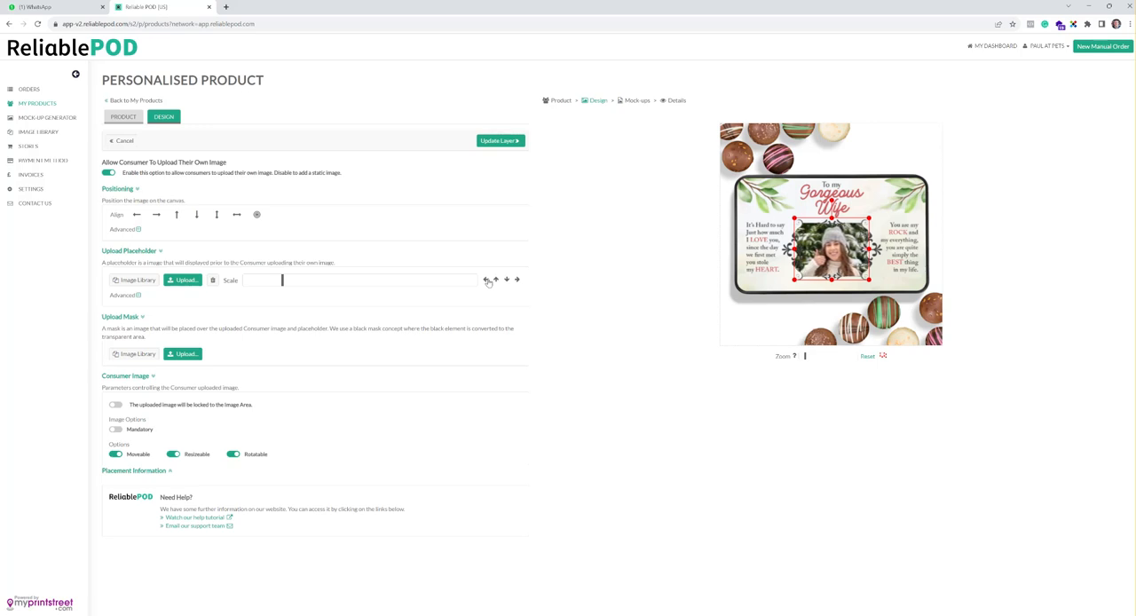
{"action": "left_click", "coordinate": [515, 143]}
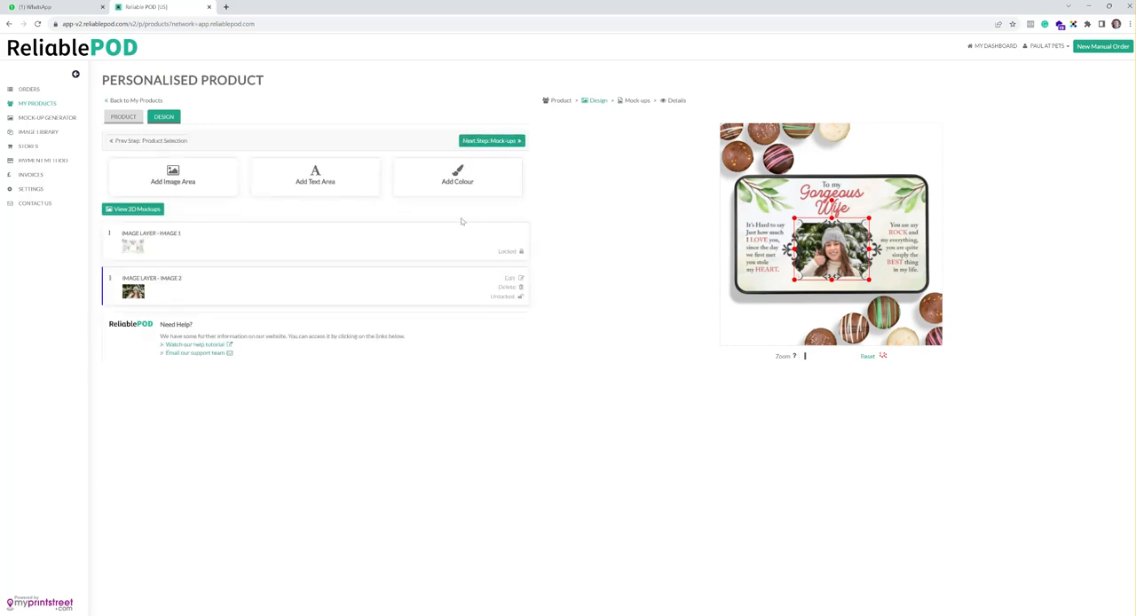
Step: Add a consumer text area below the photo and stretch it along the lower edge of the tin lid
{"action": "left_click", "coordinate": [326, 183]}
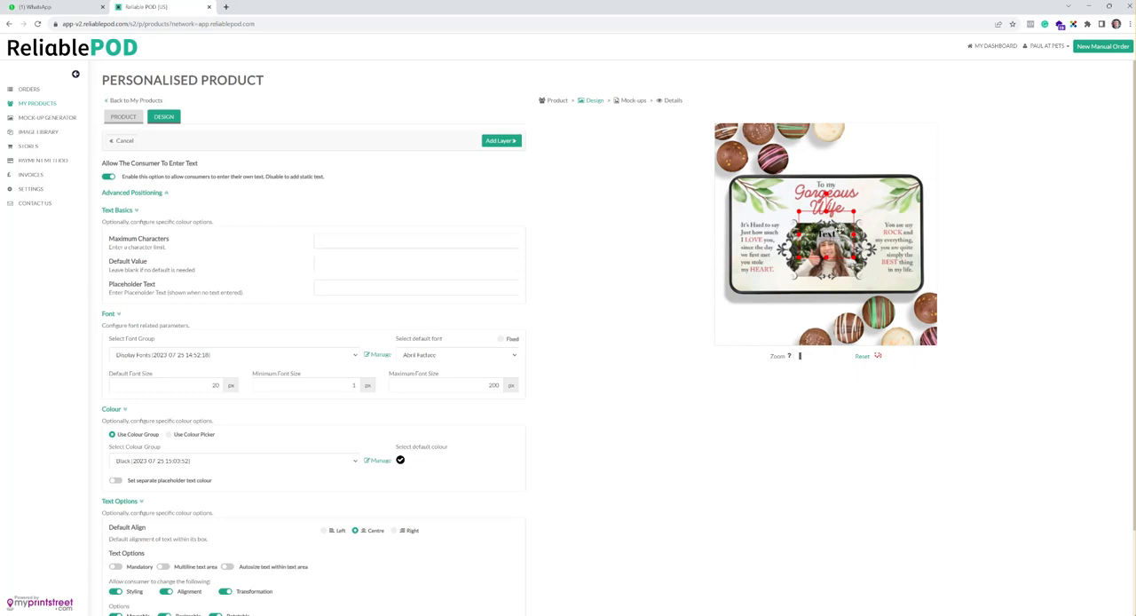
{"action": "left_click_drag", "start_coordinate": [846, 216], "coordinate": [899, 284]}
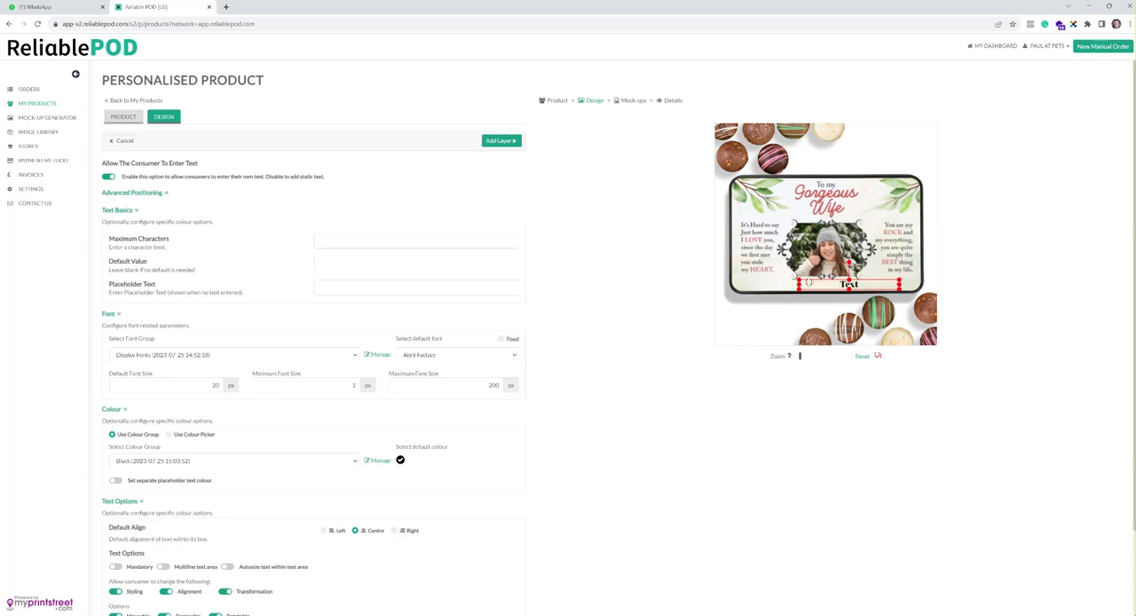
{"action": "left_click_drag", "start_coordinate": [800, 284], "coordinate": [758, 286]}
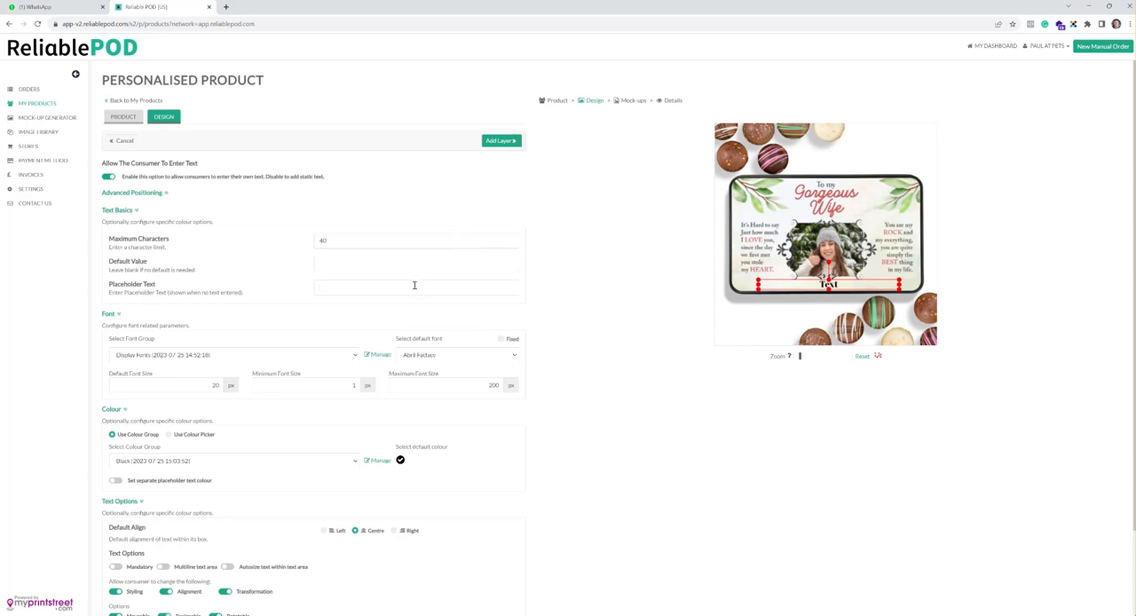
Step: Limit the text area to 40 characters and set its placeholder text to "Enter Your Text Here"
{"action": "type", "text": "Enter Your Text Here"}
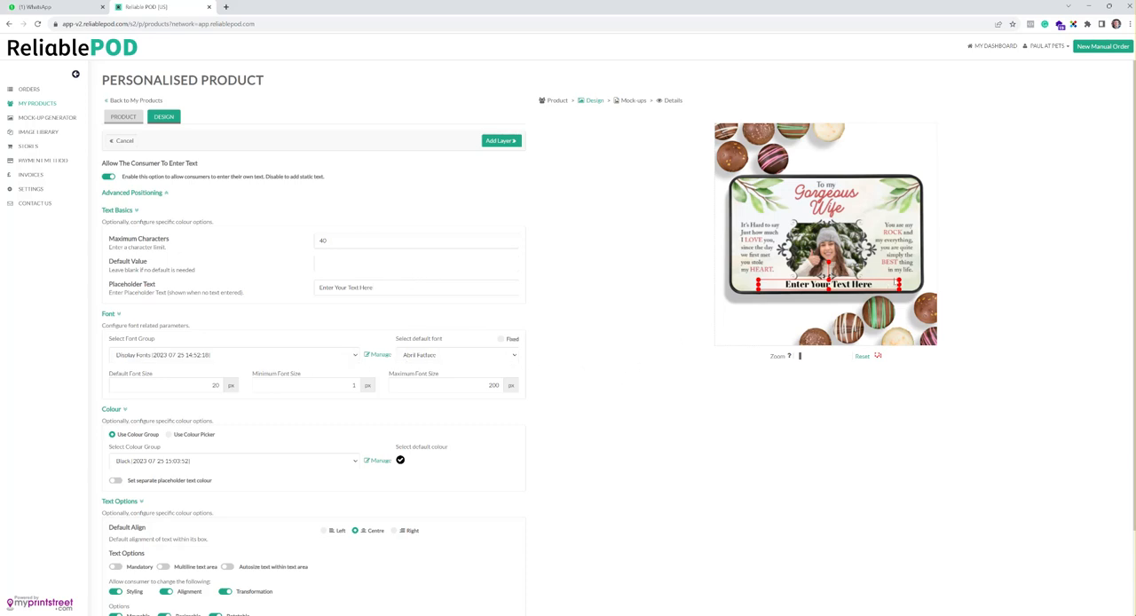
Step: Set the text area's font group to Serif Fonts and its default font to Old Standard TT
{"action": "left_click", "coordinate": [509, 355]}
{"action": "left_click", "coordinate": [509, 355]}
{"action": "left_click", "coordinate": [249, 355]}
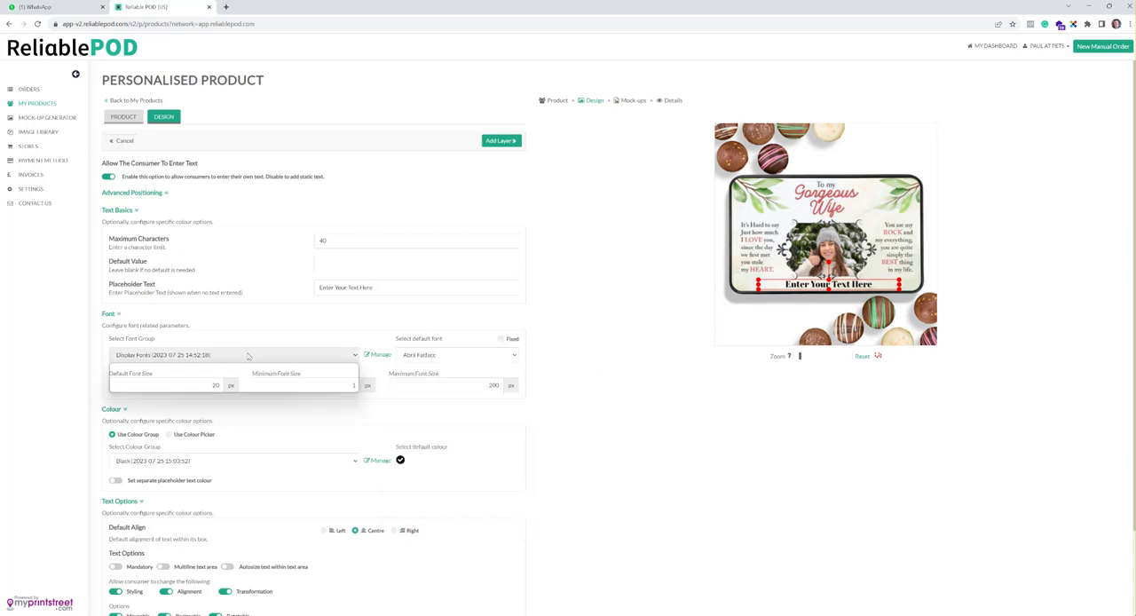
{"action": "left_click", "coordinate": [217, 388]}
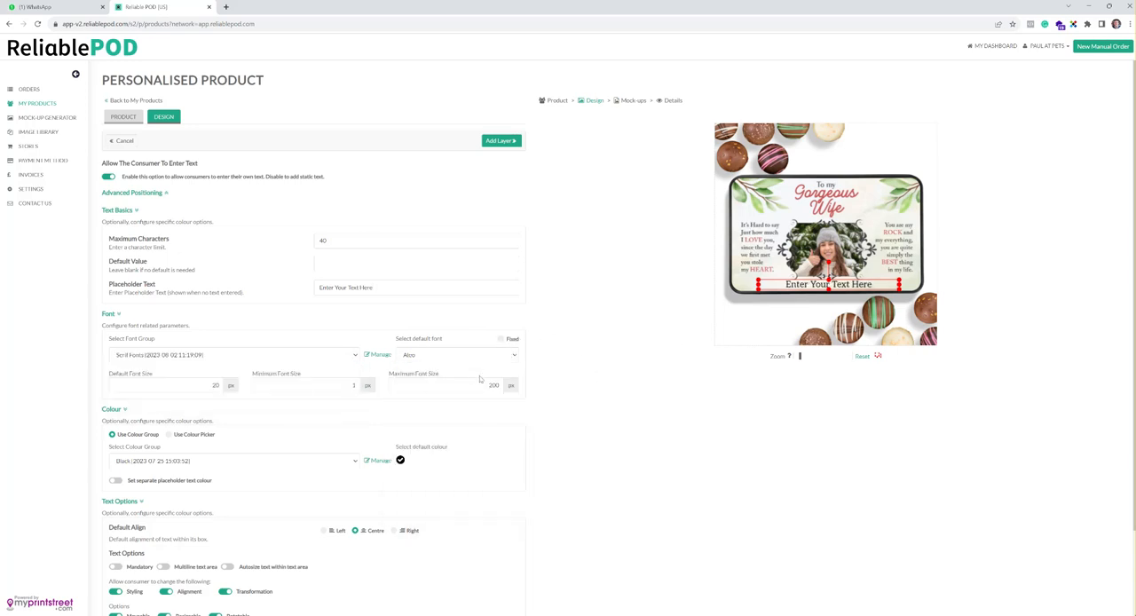
{"action": "left_click", "coordinate": [509, 356]}
{"action": "left_click_drag", "start_coordinate": [515, 397], "coordinate": [511, 458]}
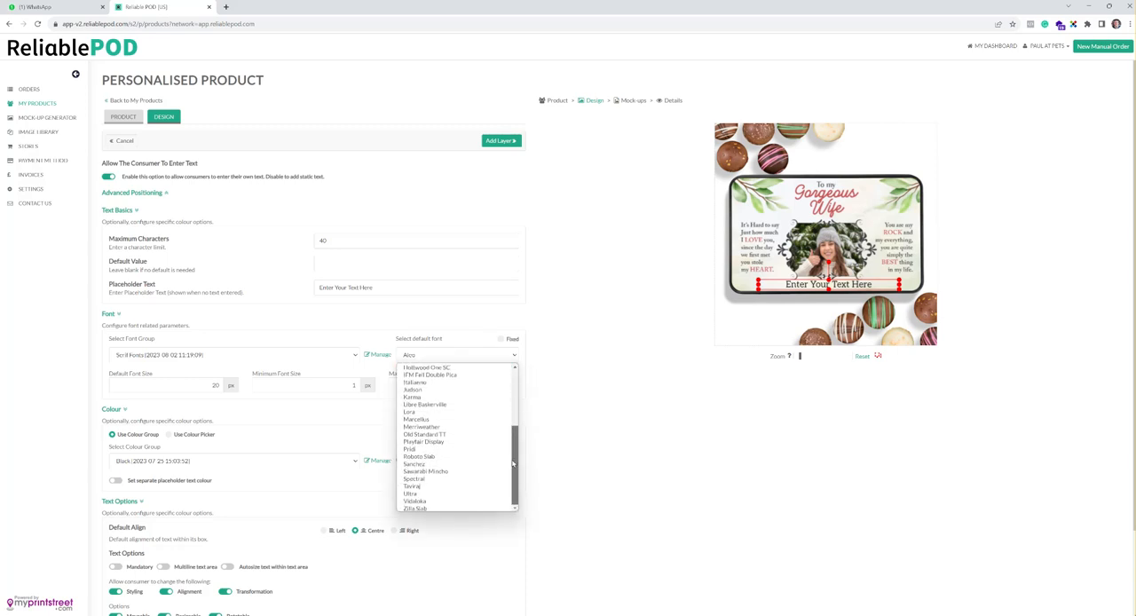
{"action": "left_click", "coordinate": [442, 435]}
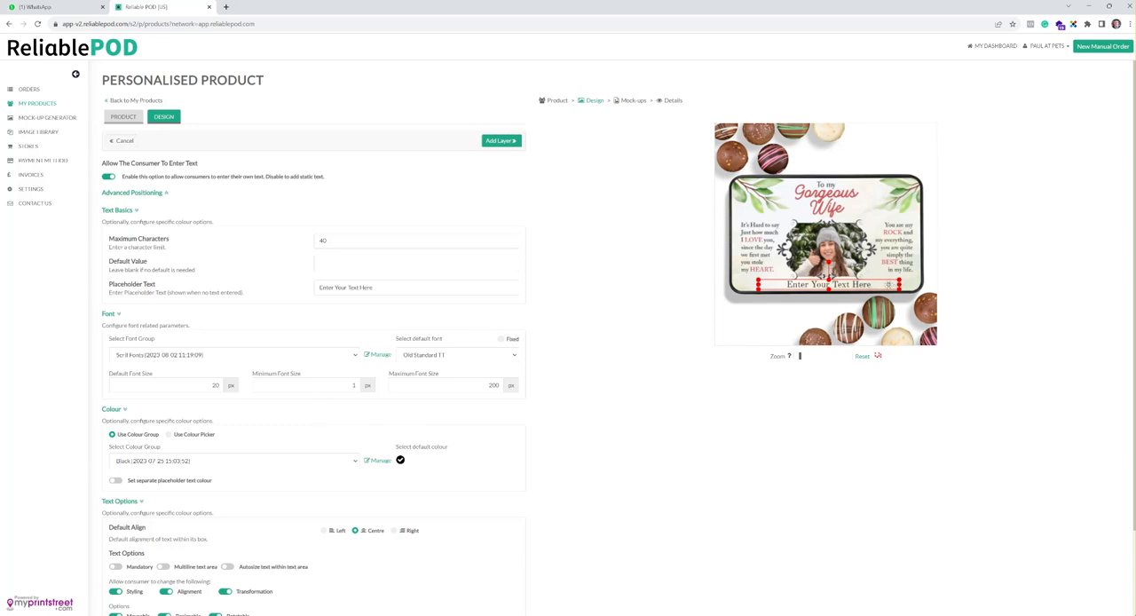
Step: Set the text area's default font size to 17 px, maximum to 17 px and minimum to 15 px
{"action": "double_click", "coordinate": [214, 384]}
{"action": "type", "text": "17"}
{"action": "left_click_drag", "start_coordinate": [460, 387], "coordinate": [537, 394]}
{"action": "type", "text": "87"}
{"action": "left_click_drag", "start_coordinate": [310, 384], "coordinate": [432, 389]}
{"action": "type", "text": "15"}
{"action": "left_click_drag", "start_coordinate": [334, 384], "coordinate": [388, 402]}
Step: Make the Old Standard TT default font fixed for the consumer
{"action": "left_click", "coordinate": [515, 354]}
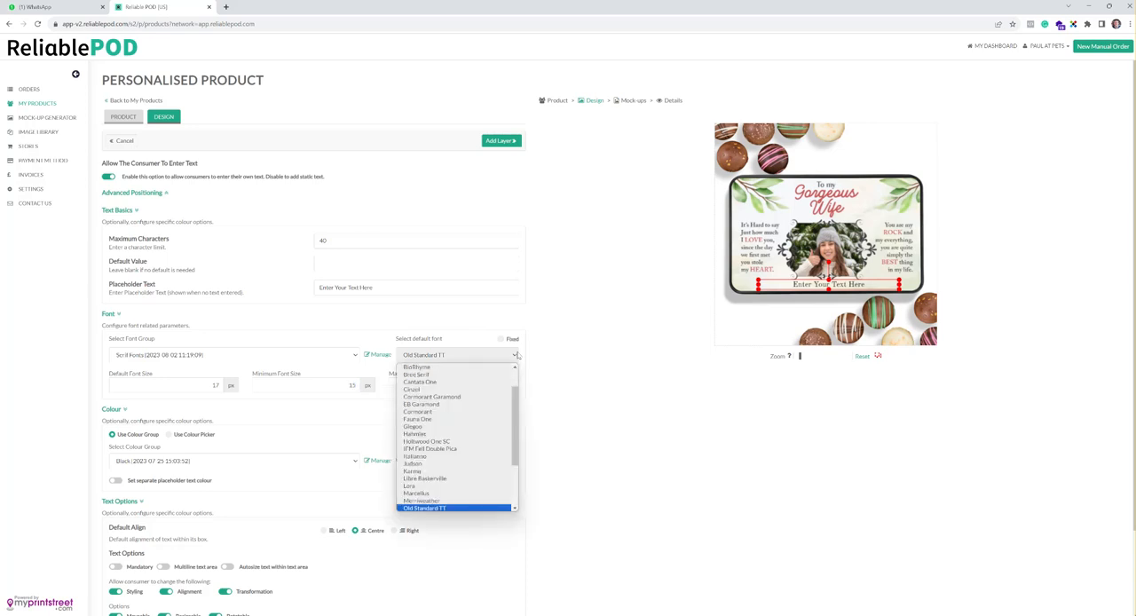
{"action": "left_click", "coordinate": [517, 355]}
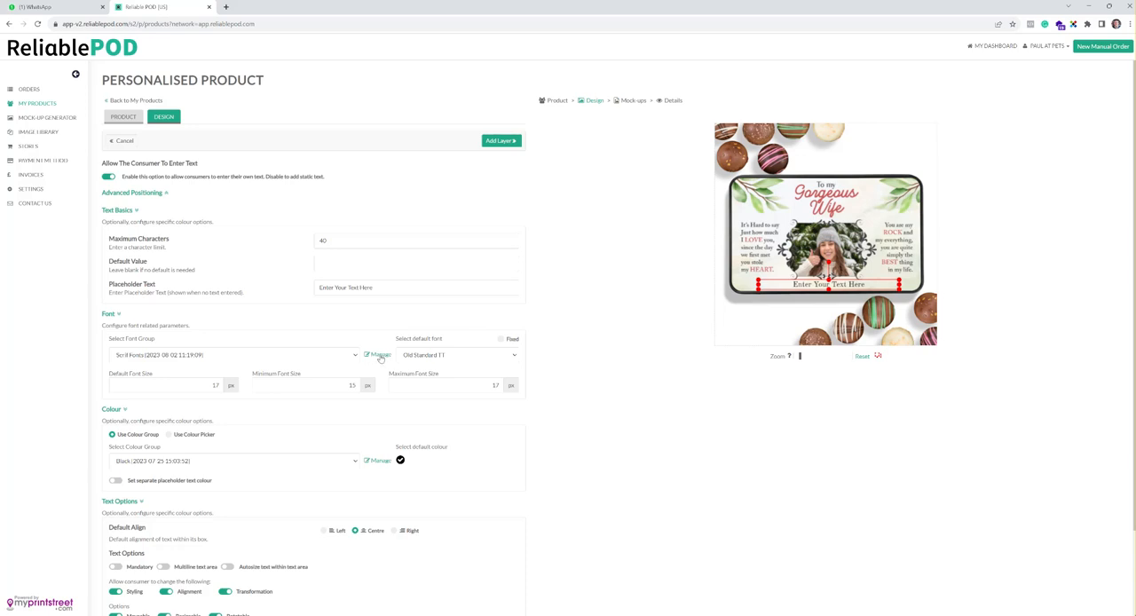
{"action": "left_click", "coordinate": [501, 340]}
{"action": "scroll", "coordinate": [593, 362], "scroll_direction": "down", "scroll_amount": 1}
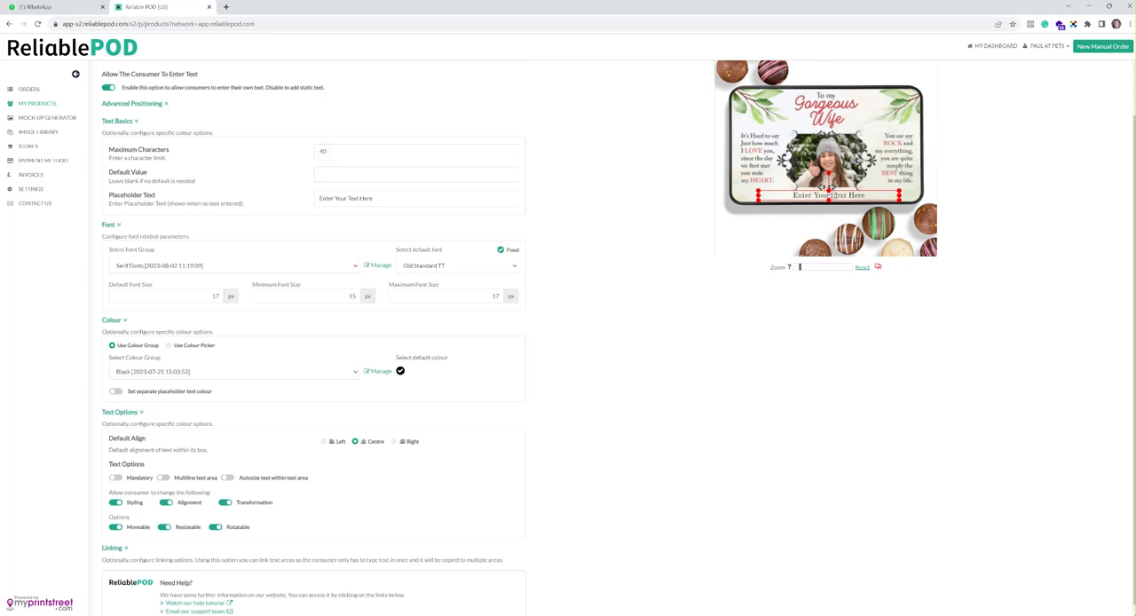
{"action": "left_click", "coordinate": [169, 347]}
{"action": "left_click", "coordinate": [157, 371]}
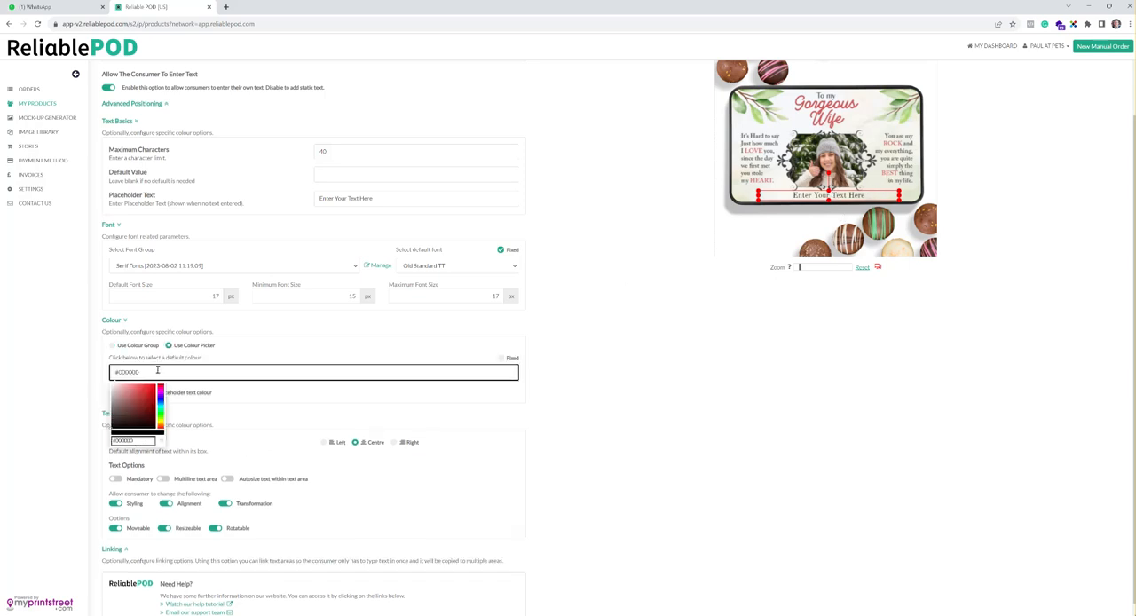
{"action": "left_click", "coordinate": [279, 346]}
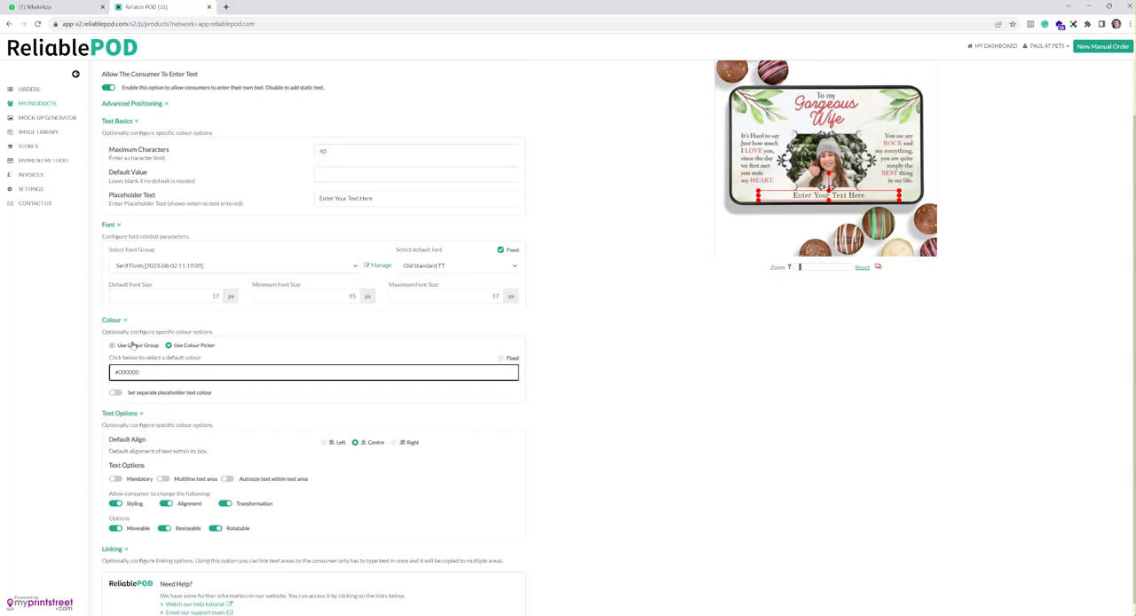
{"action": "left_click", "coordinate": [119, 347]}
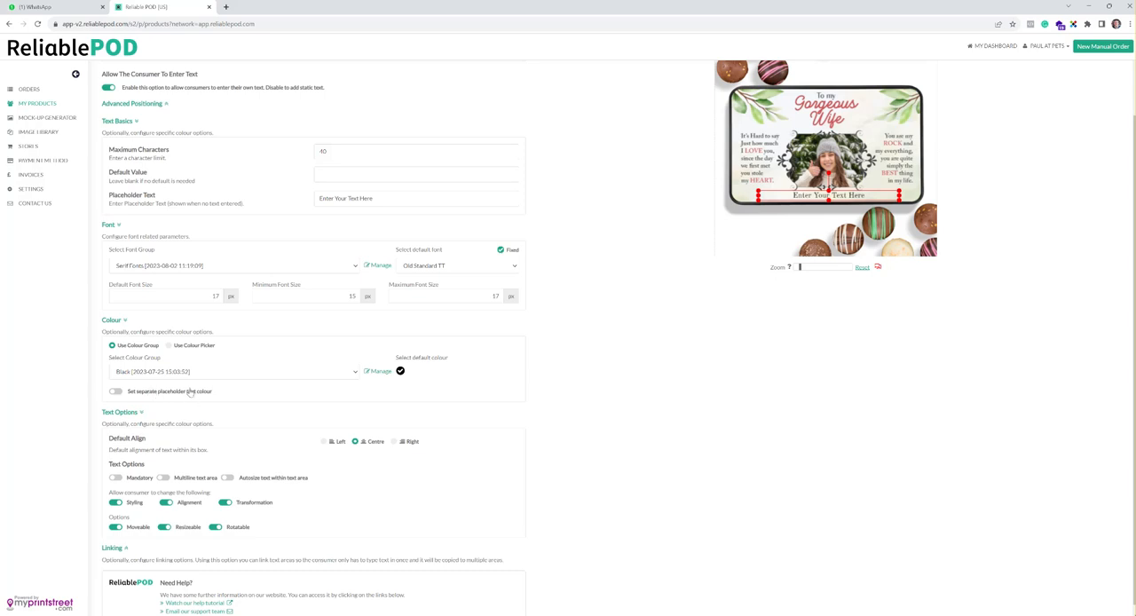
Step: Make the text mandatory and autosized within its area, and disallow consumer changes to styling, alignment and transformation
{"action": "scroll", "coordinate": [220, 404], "scroll_direction": "down", "scroll_amount": 1}
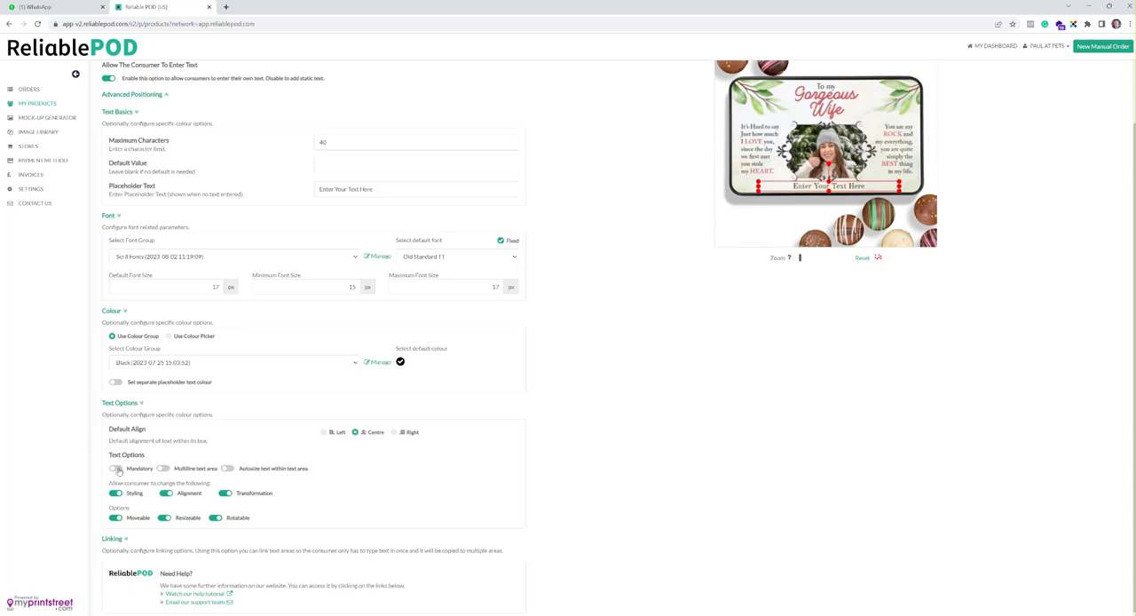
{"action": "left_click", "coordinate": [117, 469]}
{"action": "left_click", "coordinate": [228, 468]}
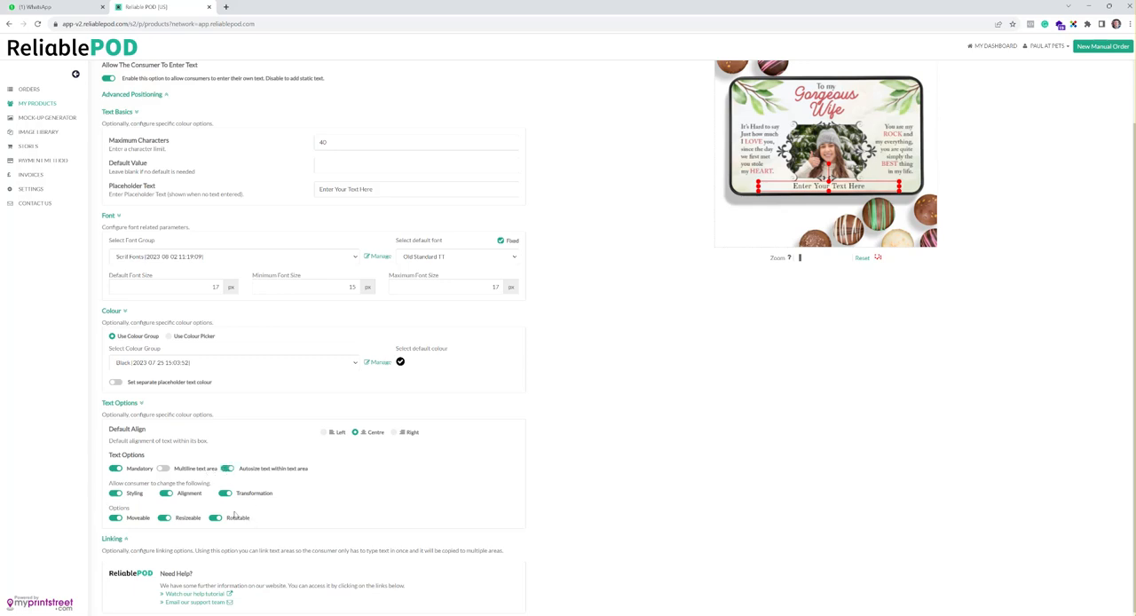
{"action": "left_click", "coordinate": [117, 494]}
{"action": "left_click", "coordinate": [166, 494]}
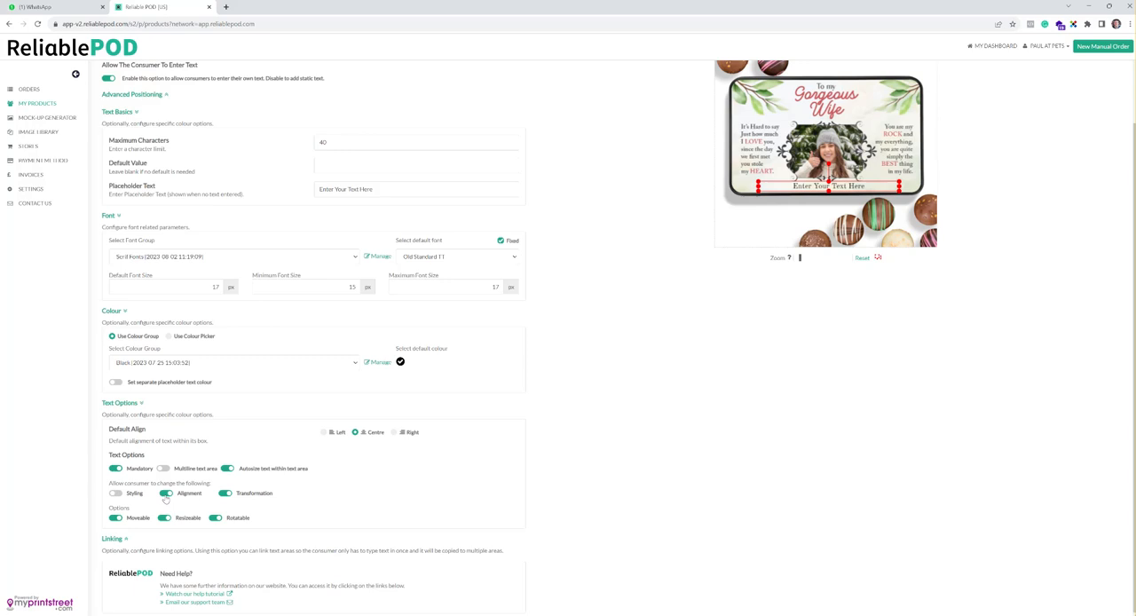
{"action": "left_click", "coordinate": [225, 494]}
Step: Disable moving and rotating for the text area and add the text layer to the design
{"action": "left_click", "coordinate": [117, 544]}
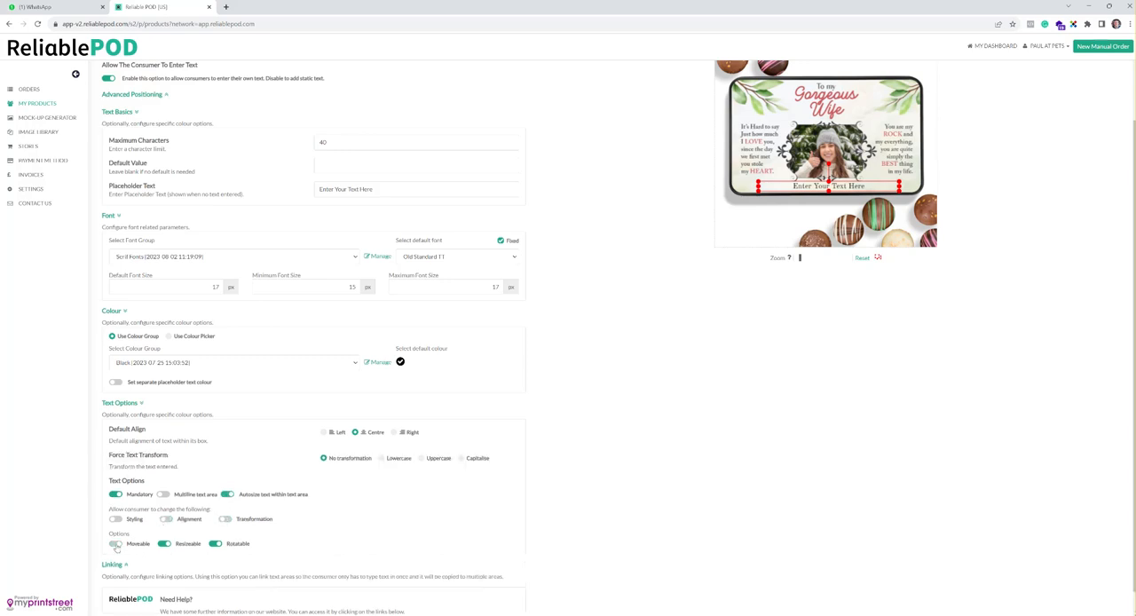
{"action": "left_click", "coordinate": [215, 544]}
{"action": "scroll", "coordinate": [509, 402], "scroll_direction": "up", "scroll_amount": 1}
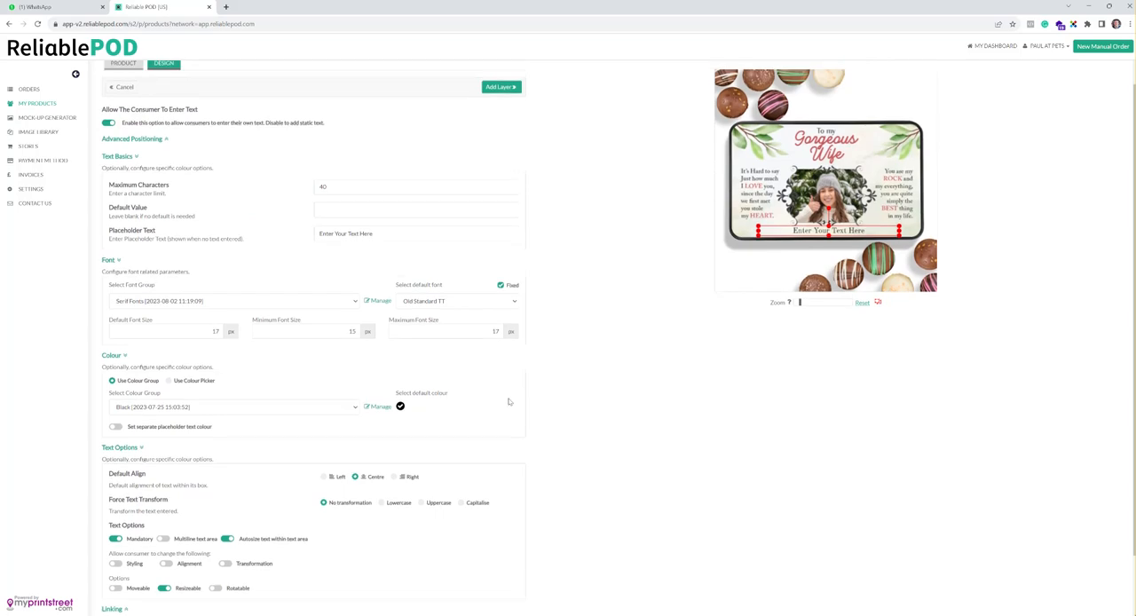
{"action": "left_click", "coordinate": [514, 87]}
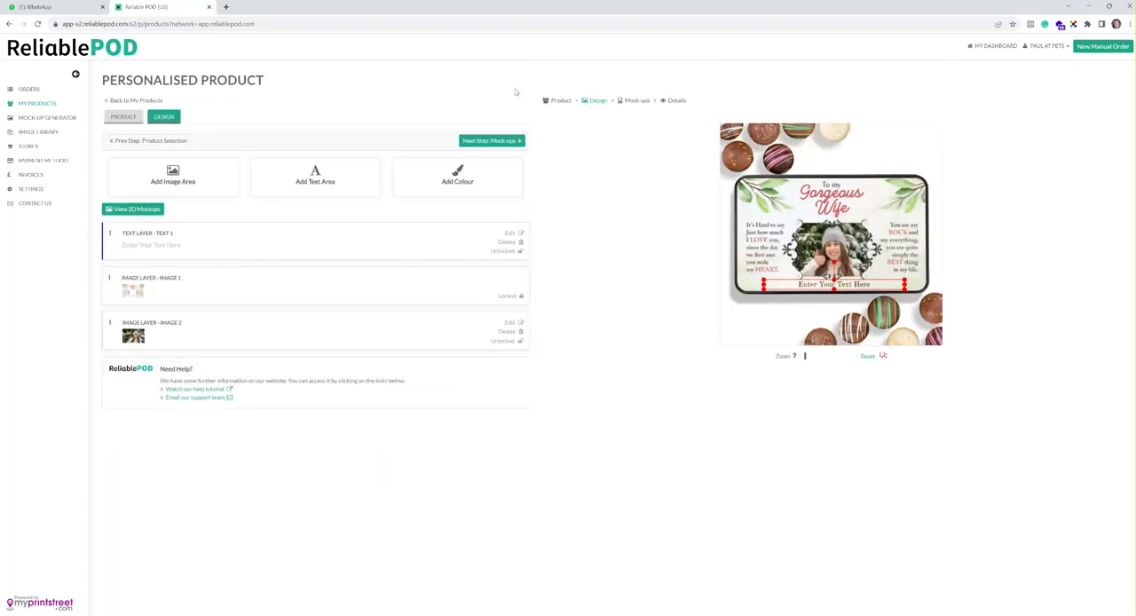
Step: Confirm the design statement and continue to the product details with all mock-ups selected
{"action": "left_click", "coordinate": [523, 143]}
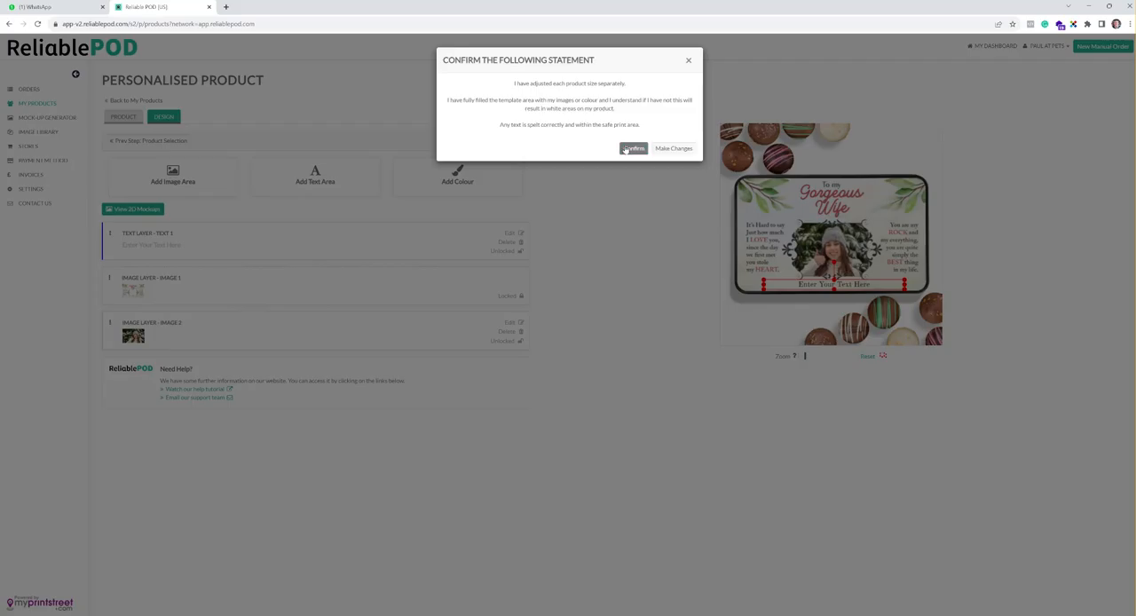
{"action": "left_click", "coordinate": [627, 148]}
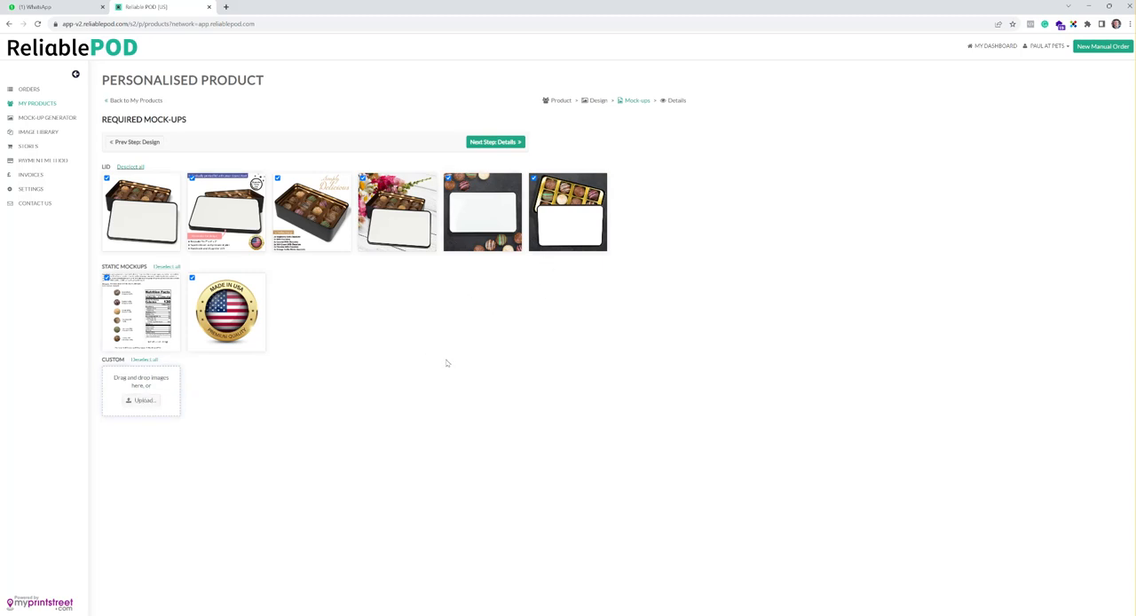
{"action": "left_click", "coordinate": [523, 143]}
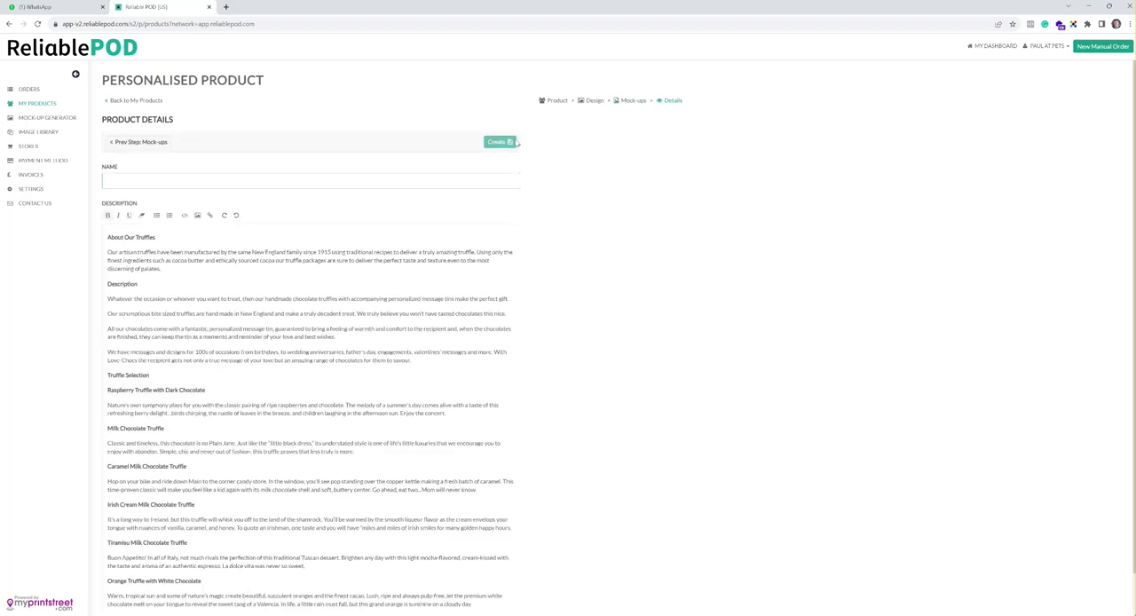
Step: Name the product "1 Test Chocs" and create it with the existing description
{"action": "type", "text": "T"}
{"action": "type", "text": "est Chocs"}
{"action": "scroll", "coordinate": [427, 349], "scroll_direction": "down", "scroll_amount": 1}
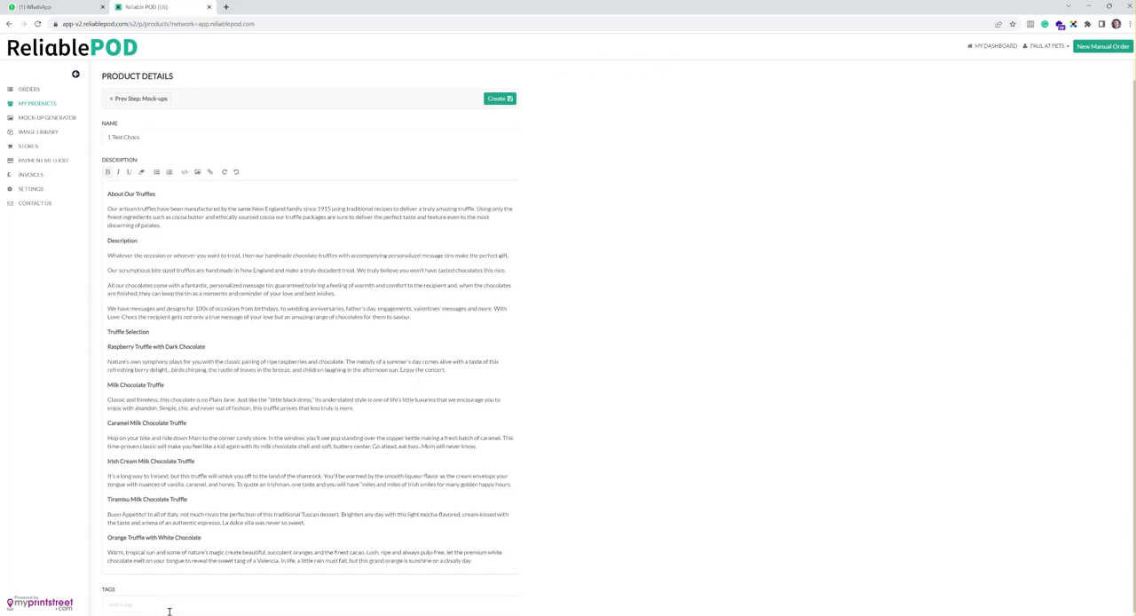
{"action": "left_click", "coordinate": [504, 99]}
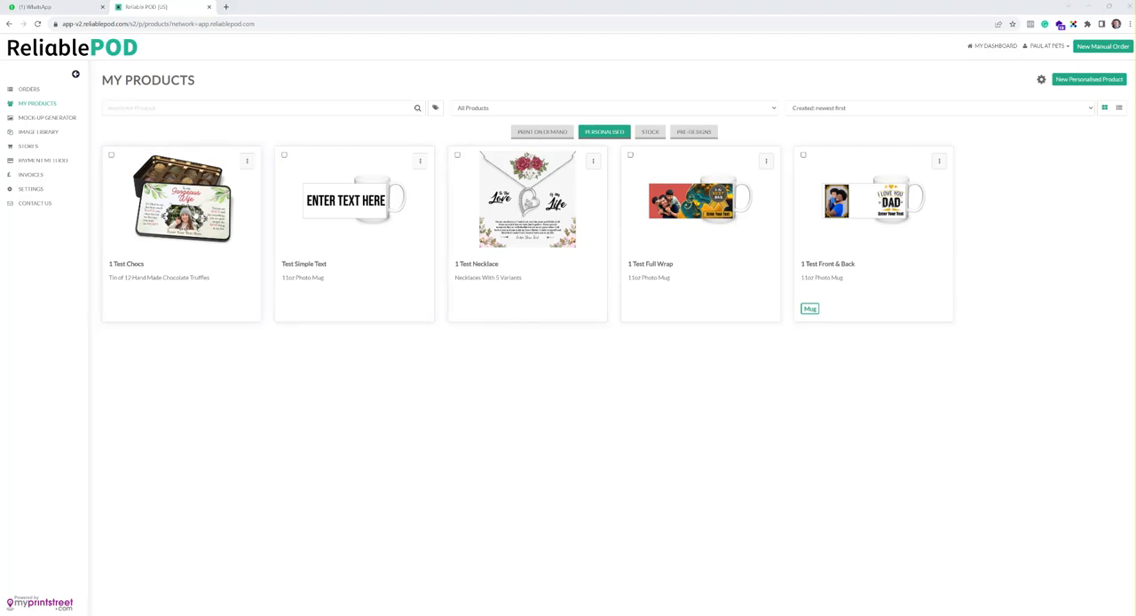
Step: Examine the image and text options for 1 Test Chocs in the consumer configurator, and close the configurator
{"action": "left_click", "coordinate": [195, 213]}
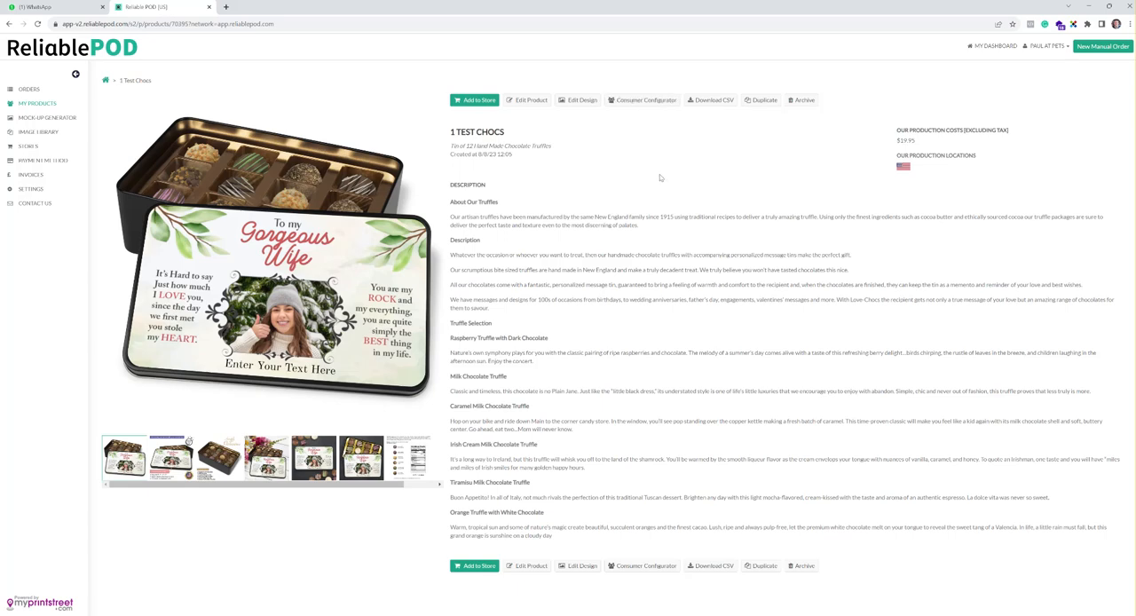
{"action": "left_click", "coordinate": [647, 101]}
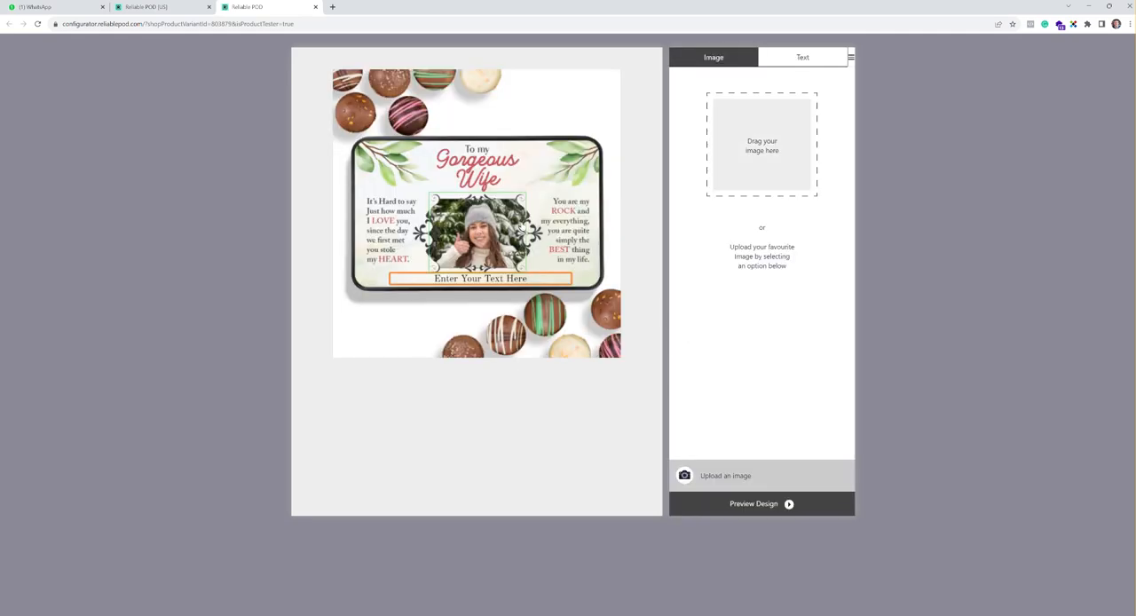
{"action": "left_click", "coordinate": [778, 64]}
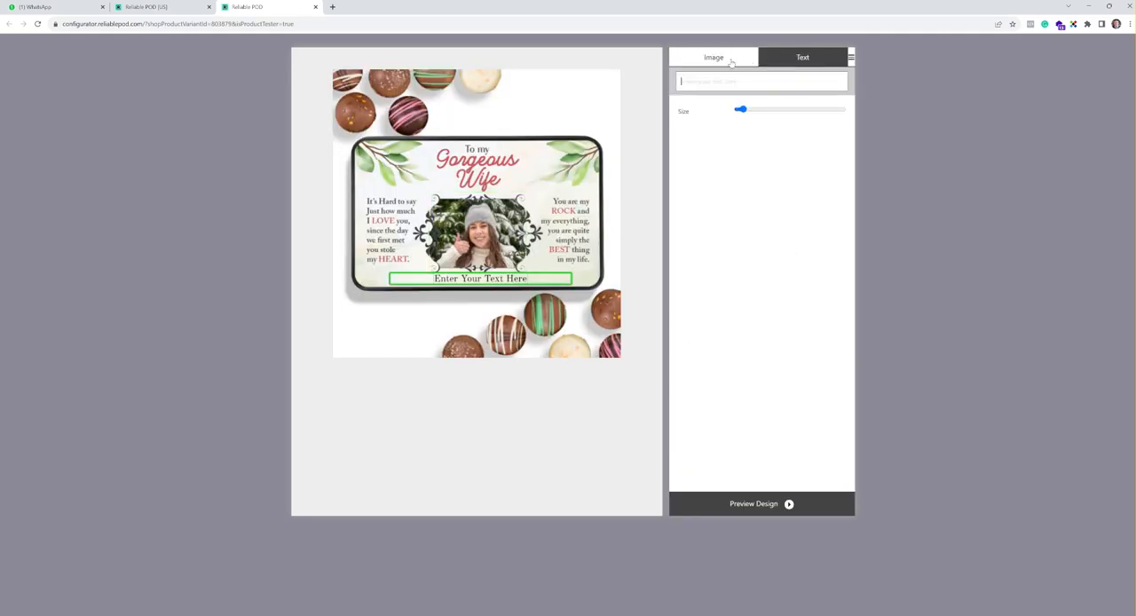
{"action": "left_click", "coordinate": [731, 61]}
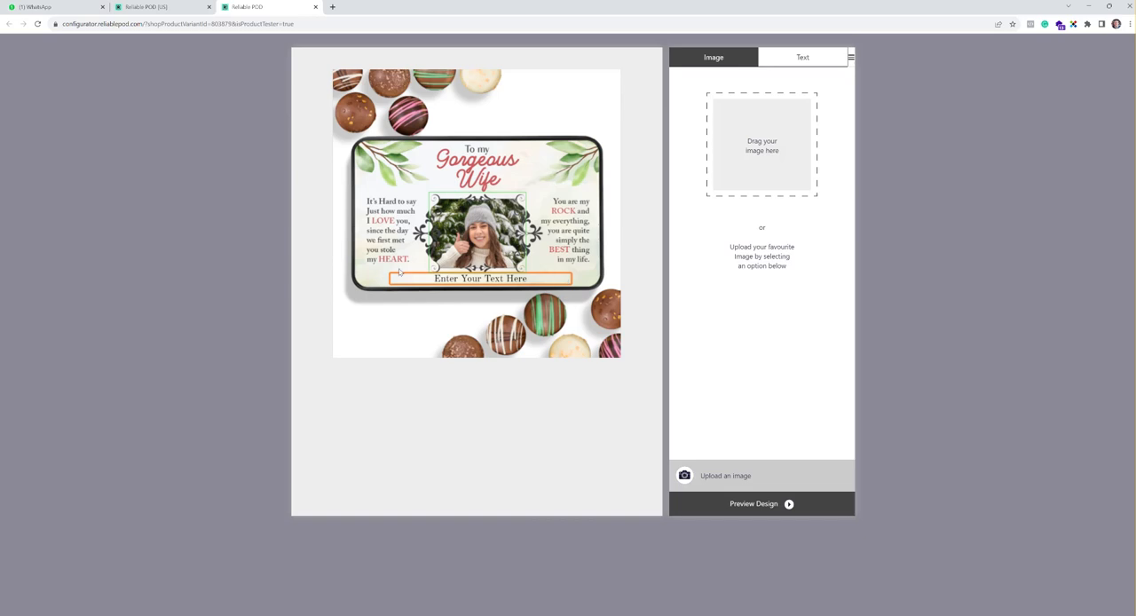
{"action": "left_click", "coordinate": [315, 7]}
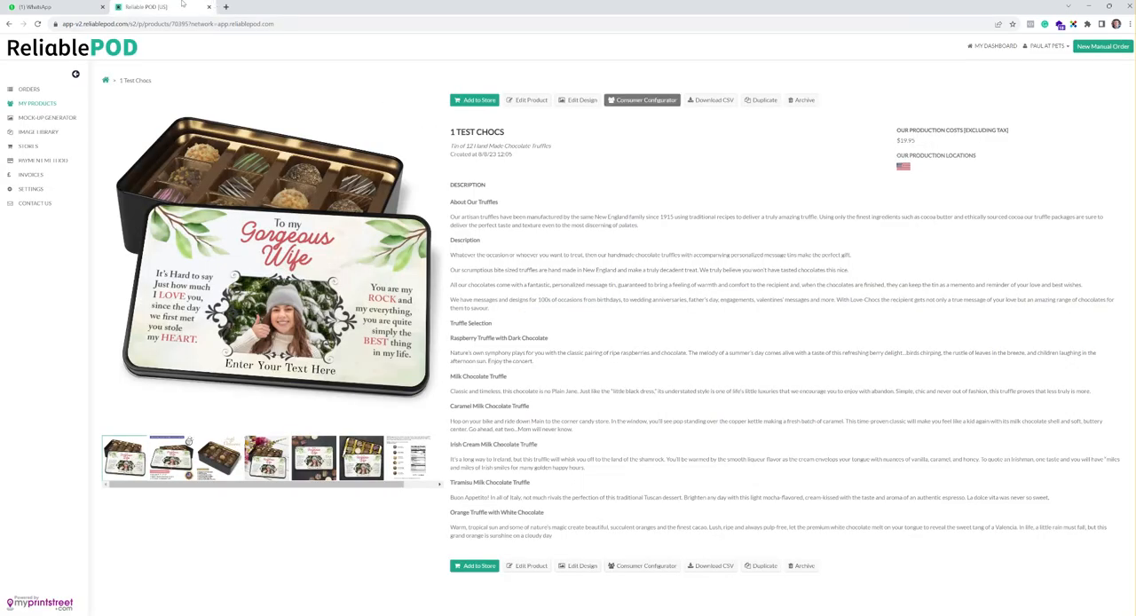
Step: Open the 1 Test Chocs design for editing, centre the existing text area horizontally and update its layer
{"action": "left_click", "coordinate": [582, 101]}
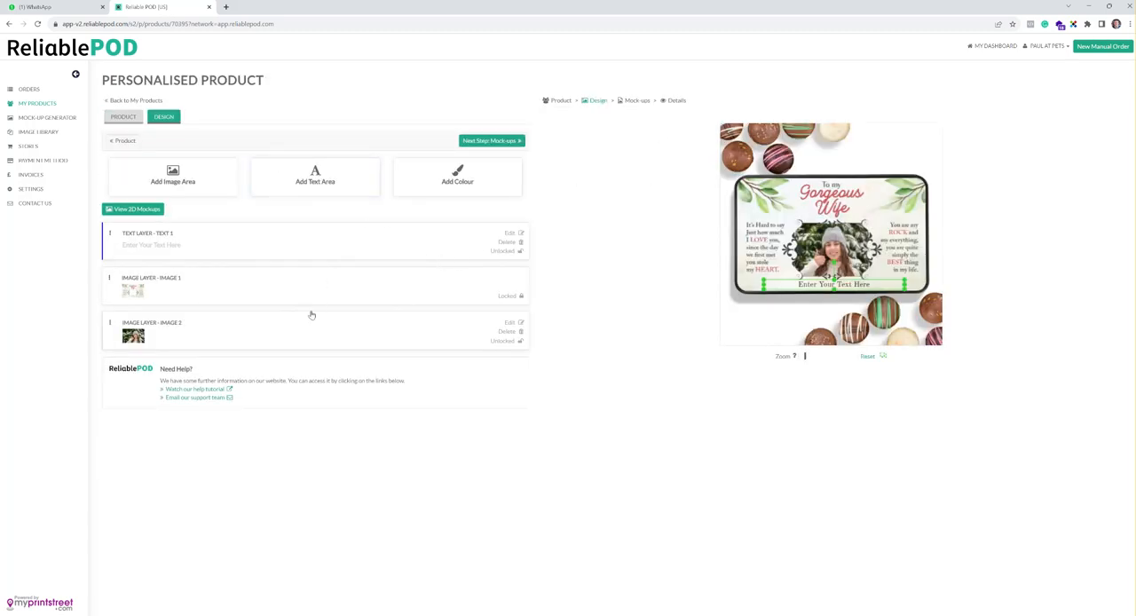
{"action": "left_click", "coordinate": [320, 178]}
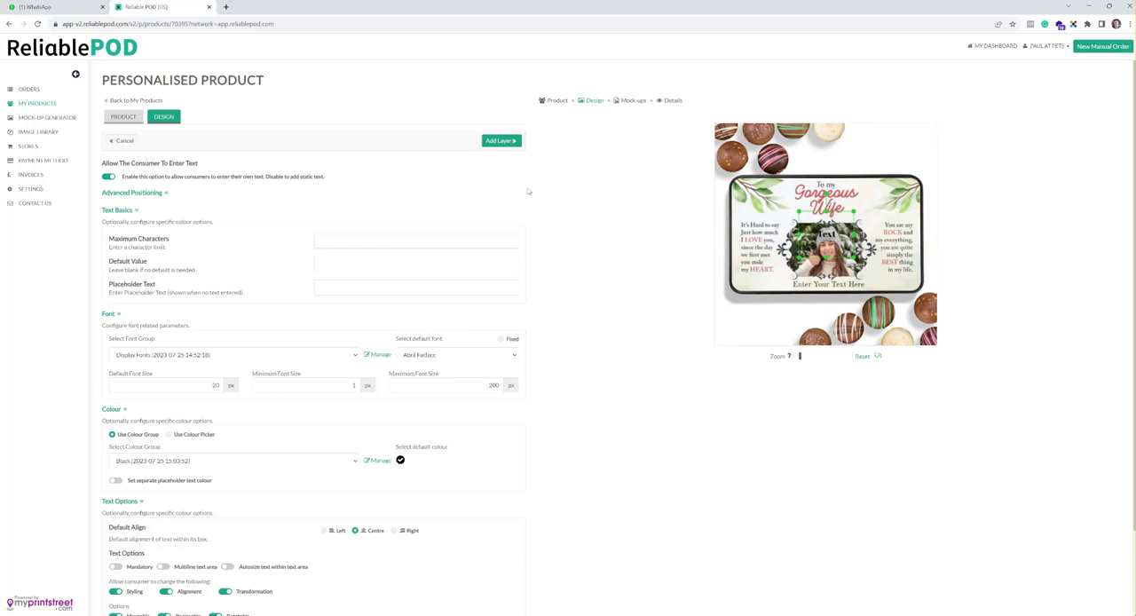
{"action": "left_click", "coordinate": [121, 141]}
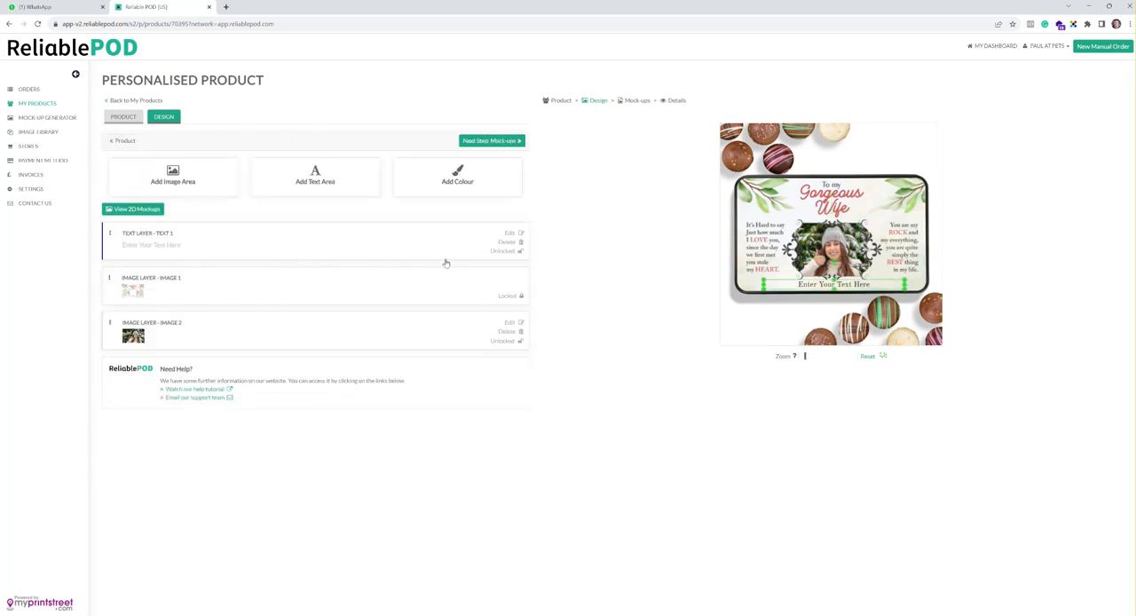
{"action": "left_click", "coordinate": [249, 249]}
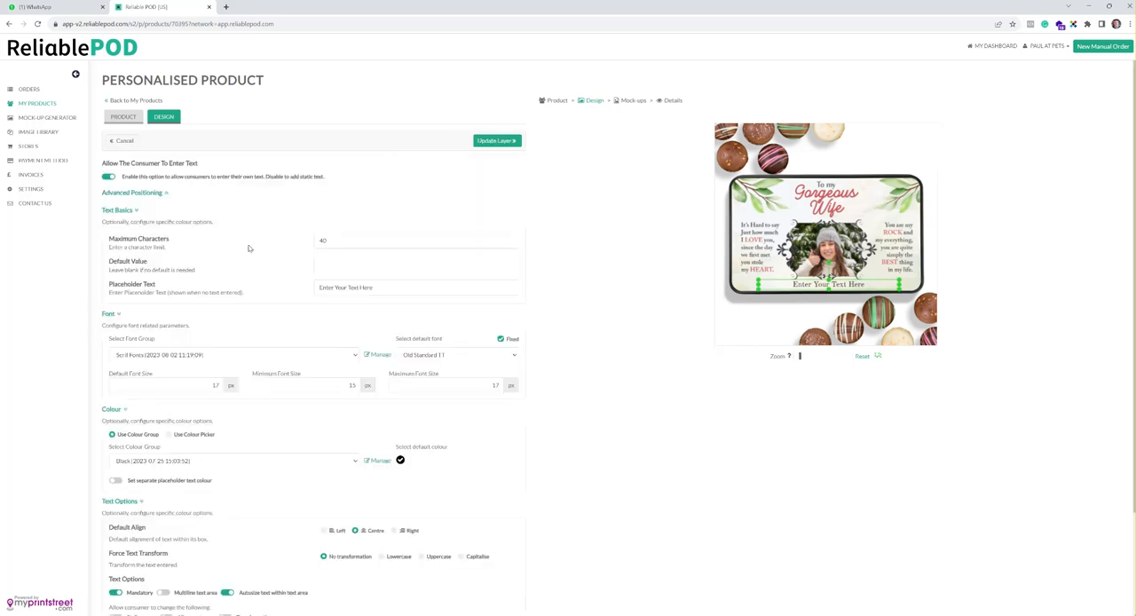
{"action": "scroll", "coordinate": [582, 257], "scroll_direction": "down", "scroll_amount": 3}
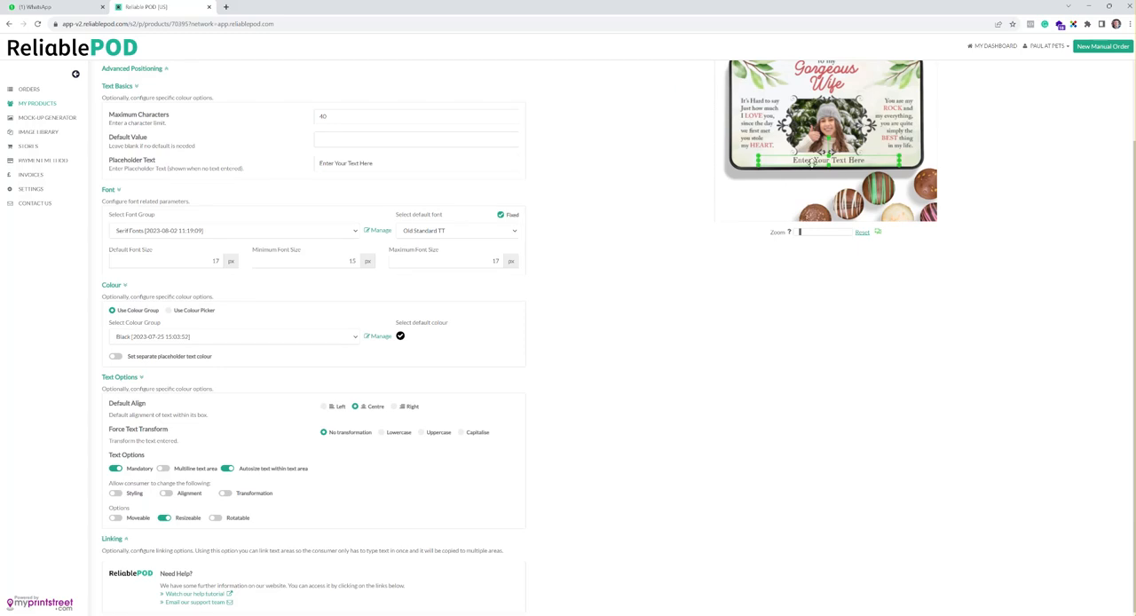
{"action": "scroll", "coordinate": [569, 254], "scroll_direction": "up", "scroll_amount": 3}
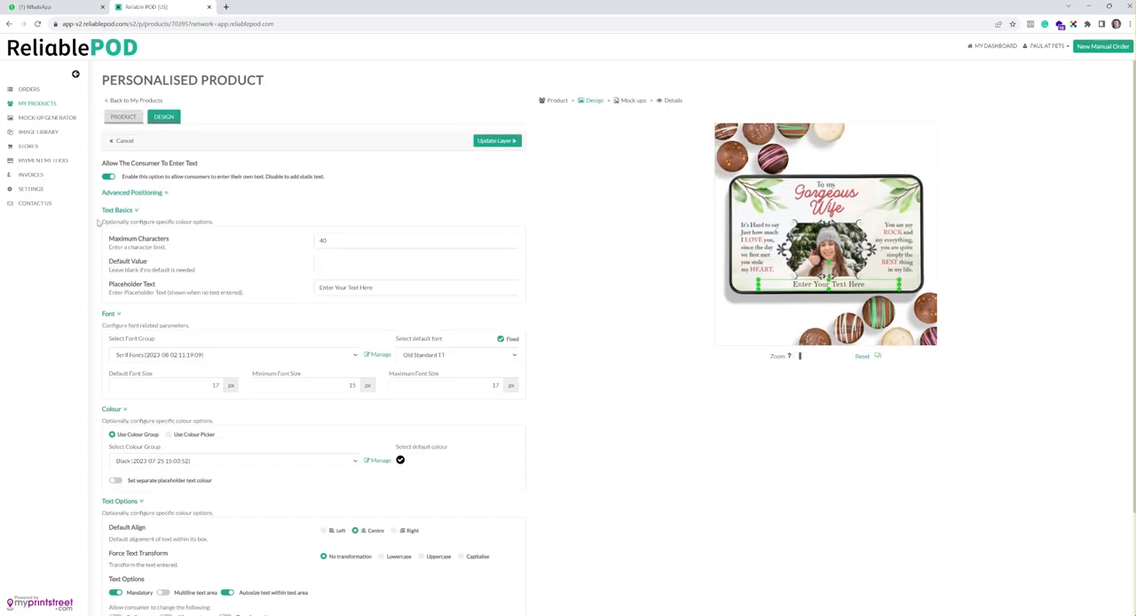
{"action": "left_click", "coordinate": [149, 194]}
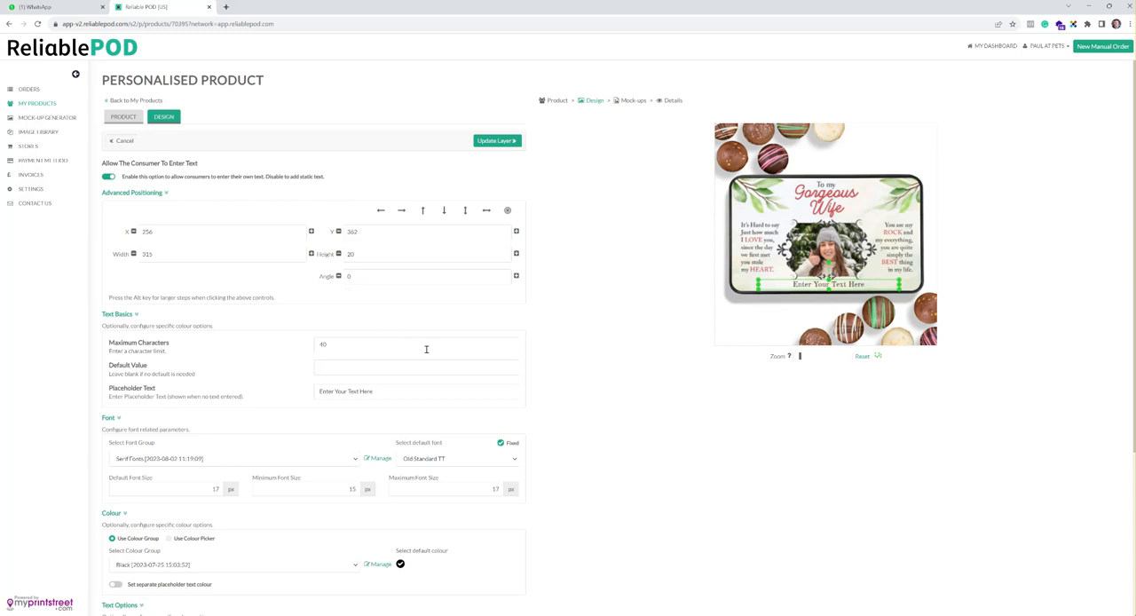
{"action": "left_click", "coordinate": [487, 216]}
{"action": "left_click", "coordinate": [511, 140]}
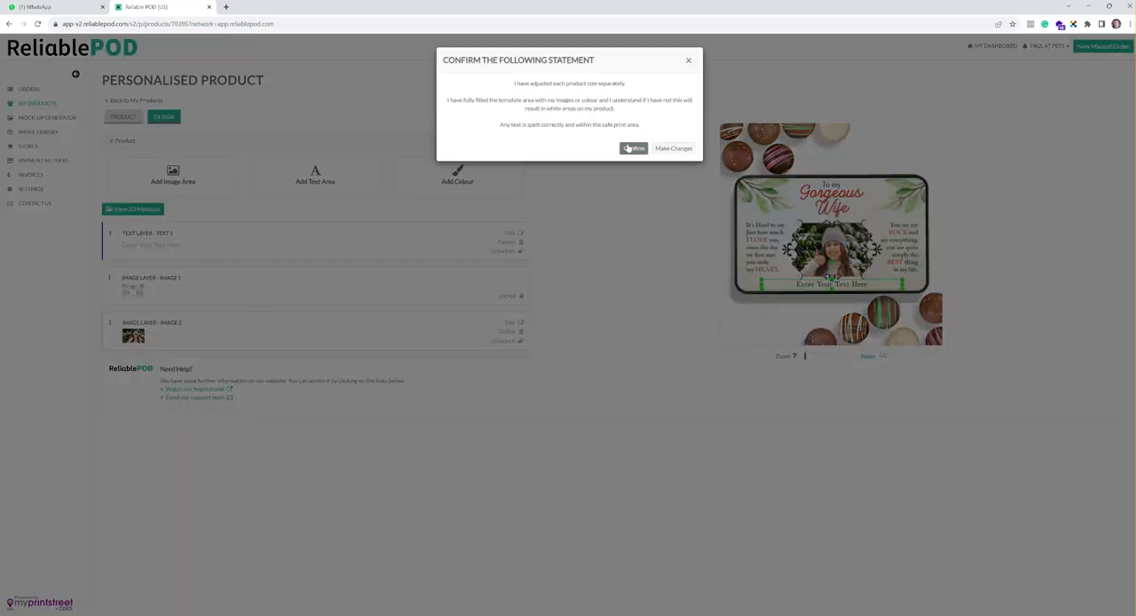
Step: Confirm the revised design, keep all mock-ups selected and save the product
{"action": "left_click", "coordinate": [629, 147]}
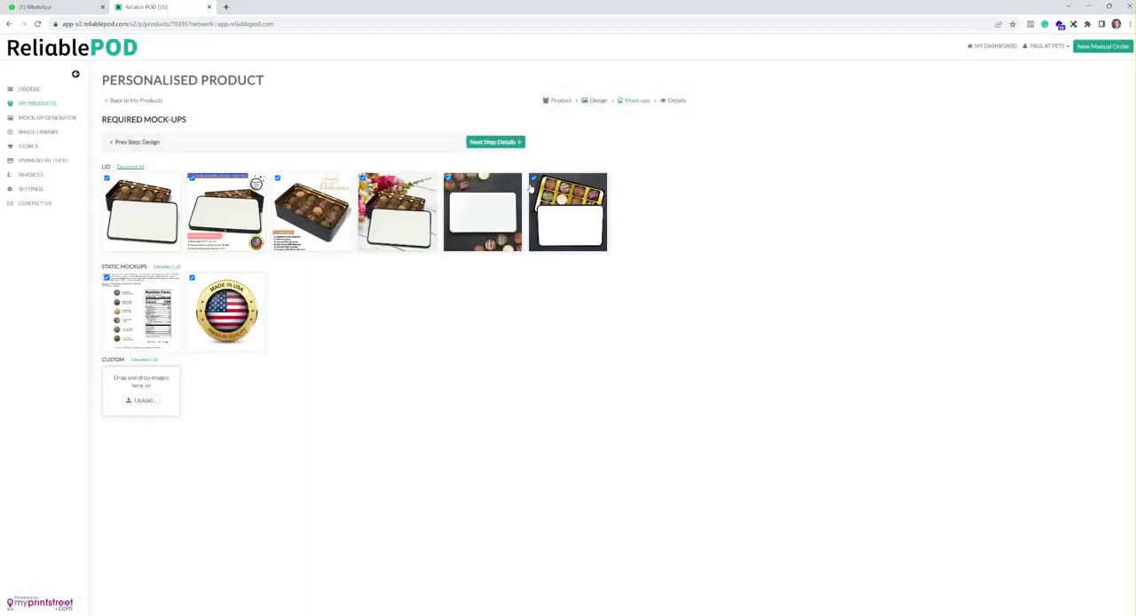
{"action": "left_click", "coordinate": [495, 142]}
{"action": "left_click", "coordinate": [504, 143]}
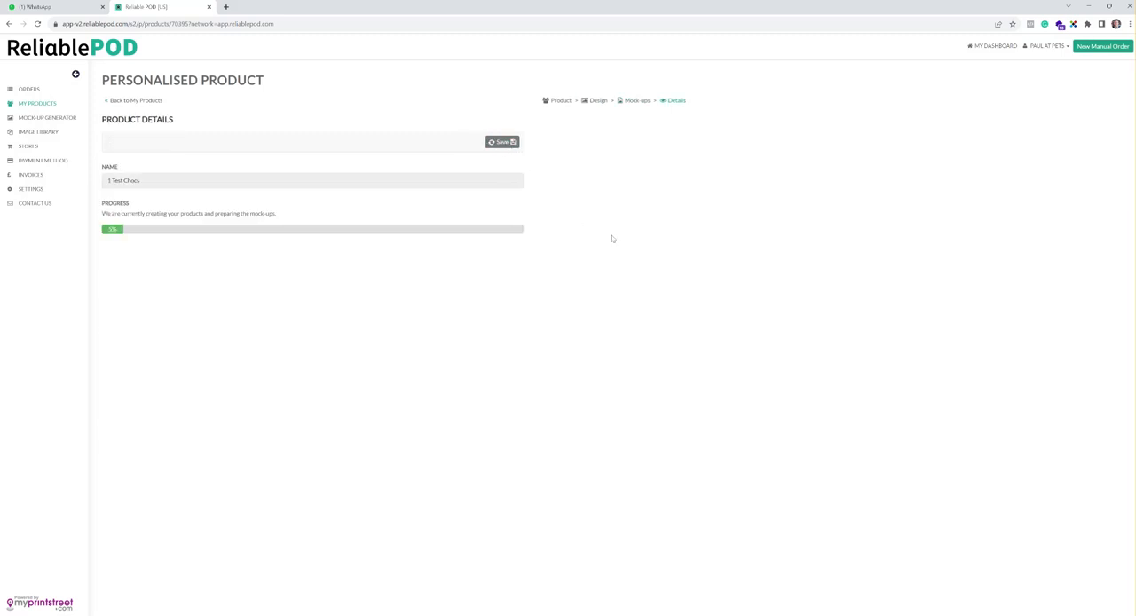